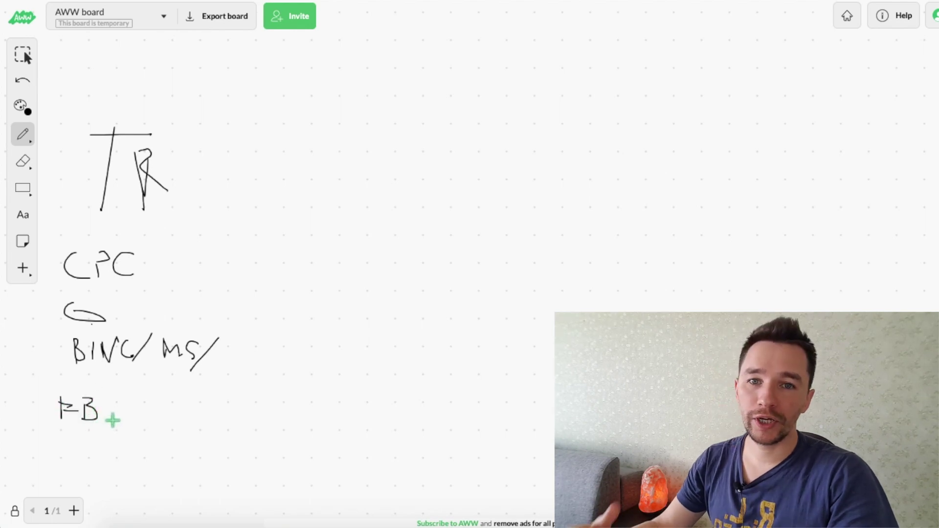
Step: Retrace the R beside the T and complete the middle letter of CPC
mouse_move(139, 151)
mouse_down()
mouse_move(139, 199)
mouse_move(145, 151)
mouse_move(179, 221)
mouse_move(141, 209)
mouse_up()
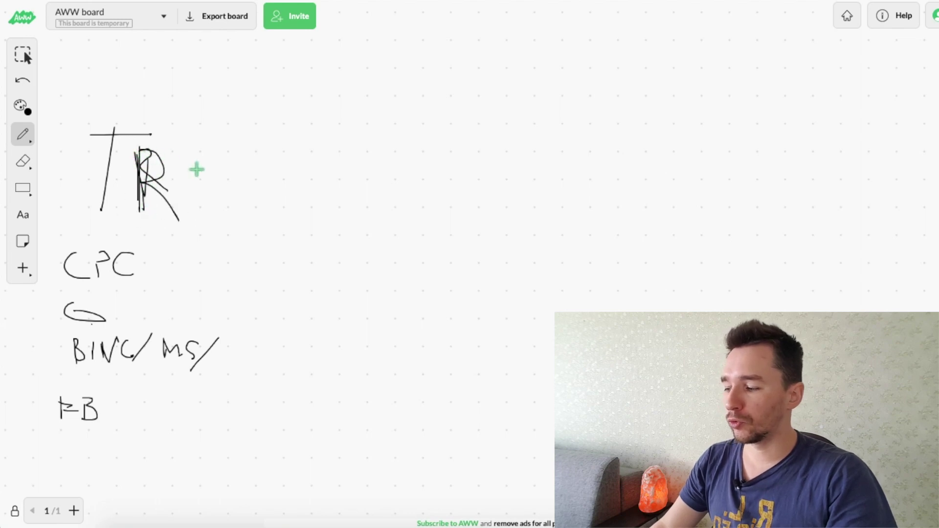
click(98, 273)
drag(98, 273, 100, 275)
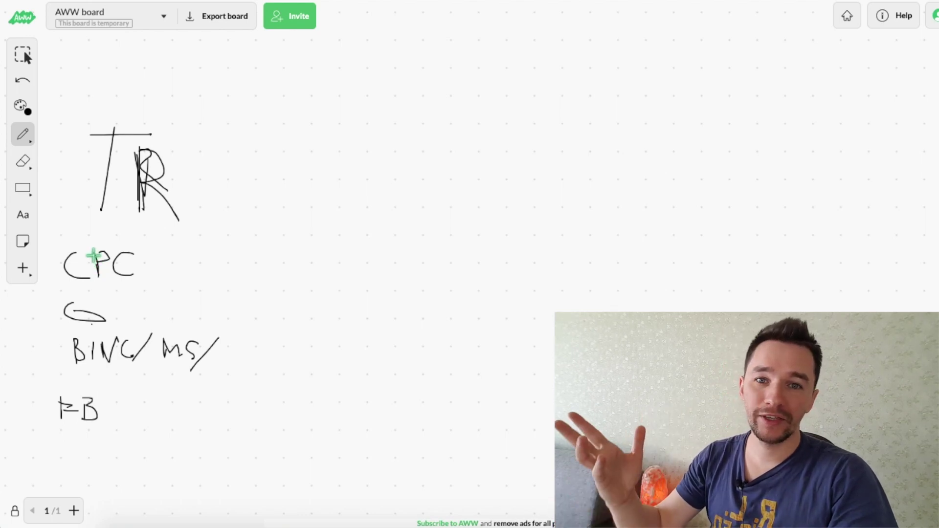
Step: Circle TR and draw an arrow to a box labelled LP
mouse_move(96, 111)
mouse_down()
mouse_move(86, 130)
mouse_move(128, 94)
mouse_move(85, 113)
mouse_up()
mouse_move(254, 172)
mouse_down()
mouse_move(329, 168)
mouse_move(313, 179)
mouse_up()
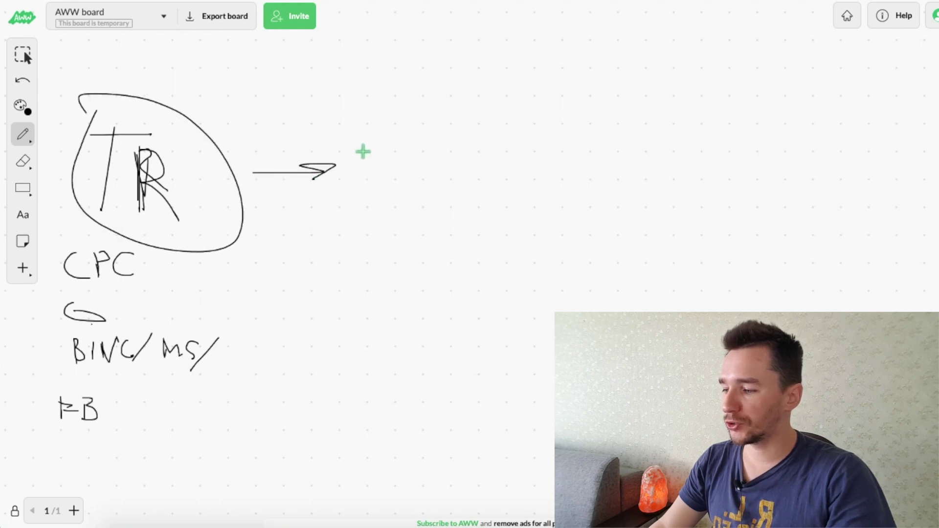
mouse_move(362, 116)
mouse_down()
mouse_move(361, 247)
mouse_move(443, 114)
mouse_move(447, 250)
mouse_move(350, 252)
mouse_up()
mouse_move(373, 168)
mouse_down()
mouse_move(385, 199)
mouse_move(399, 168)
mouse_move(402, 182)
mouse_up()
drag(479, 189, 572, 184)
Step: Draw an arrow from LP to a Sales box, undoing the extra loop and curved arrow
drag(532, 178, 536, 202)
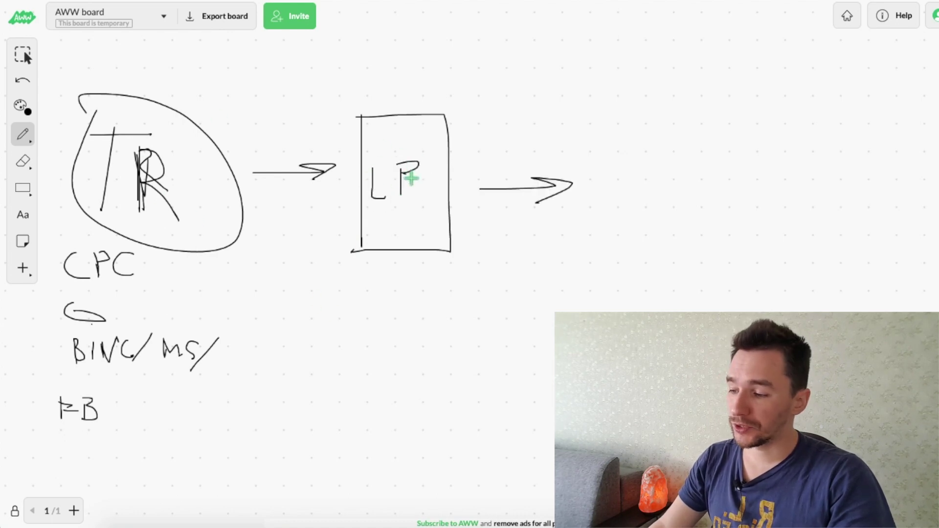
drag(589, 112, 598, 228)
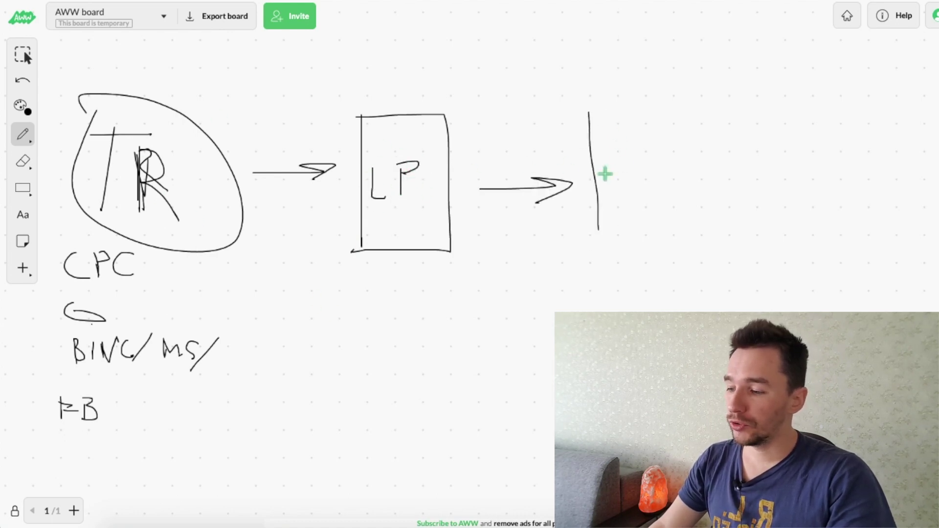
mouse_move(588, 106)
mouse_down()
mouse_move(712, 126)
mouse_move(621, 258)
mouse_move(592, 228)
mouse_up()
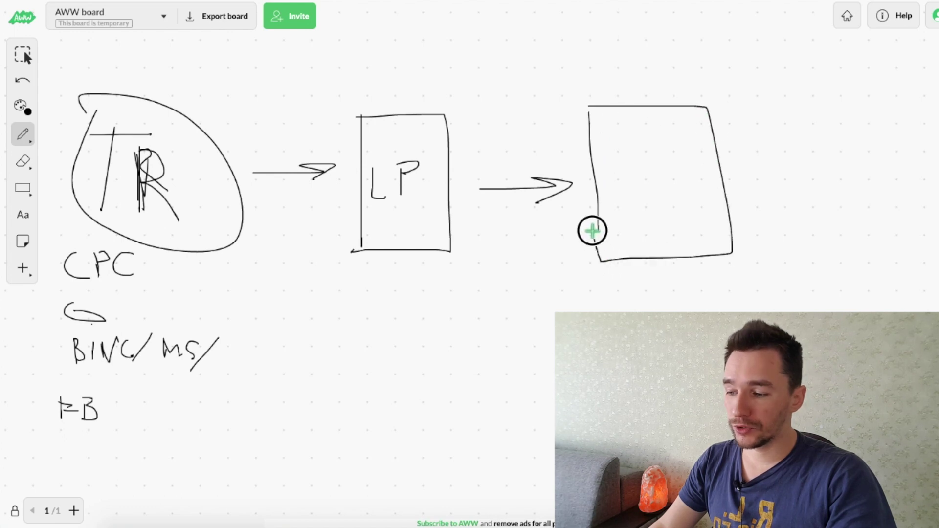
mouse_move(627, 152)
mouse_down()
mouse_move(616, 173)
mouse_move(656, 157)
mouse_move(665, 179)
mouse_move(698, 132)
mouse_move(694, 167)
mouse_move(710, 182)
mouse_up()
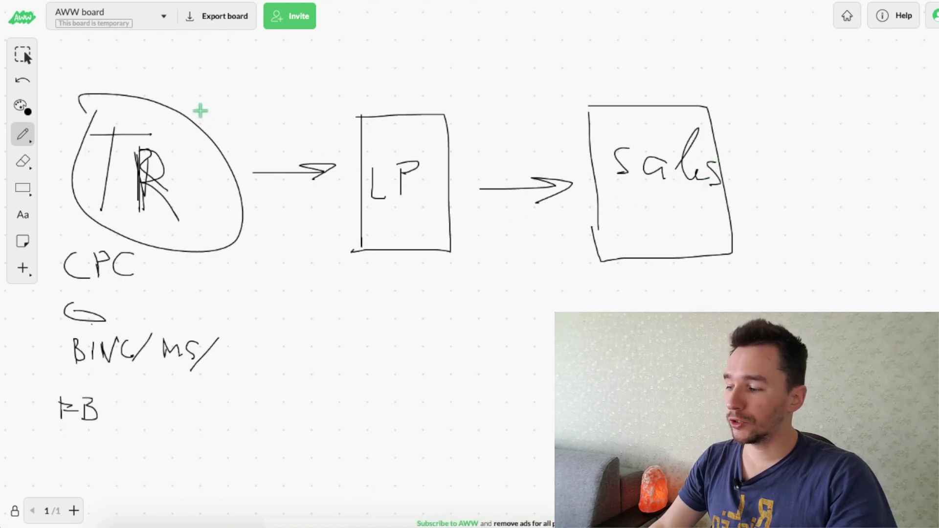
mouse_move(172, 98)
mouse_down()
mouse_move(591, 109)
mouse_move(594, 99)
mouse_move(578, 111)
mouse_move(593, 112)
mouse_up()
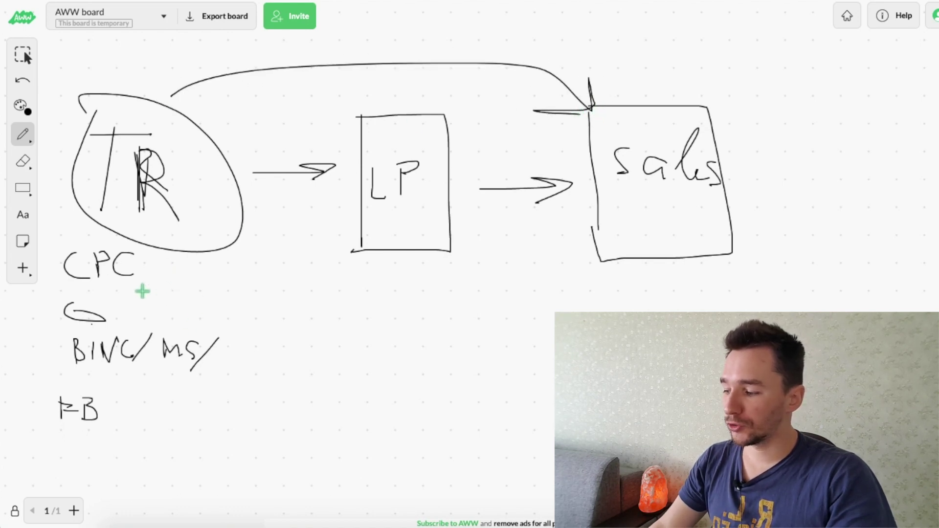
mouse_move(54, 289)
mouse_down()
mouse_move(190, 296)
mouse_move(138, 445)
mouse_move(65, 376)
mouse_move(59, 285)
mouse_up()
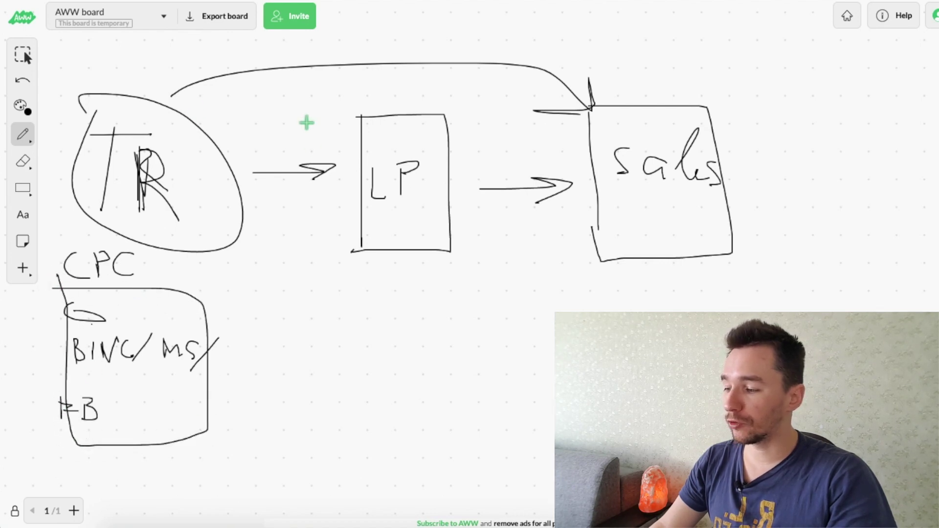
key(ctrl+z)
key(ctrl+z)
Step: Switch back to the pen and handwrite 'Quiz' beneath the LP box
key(p)
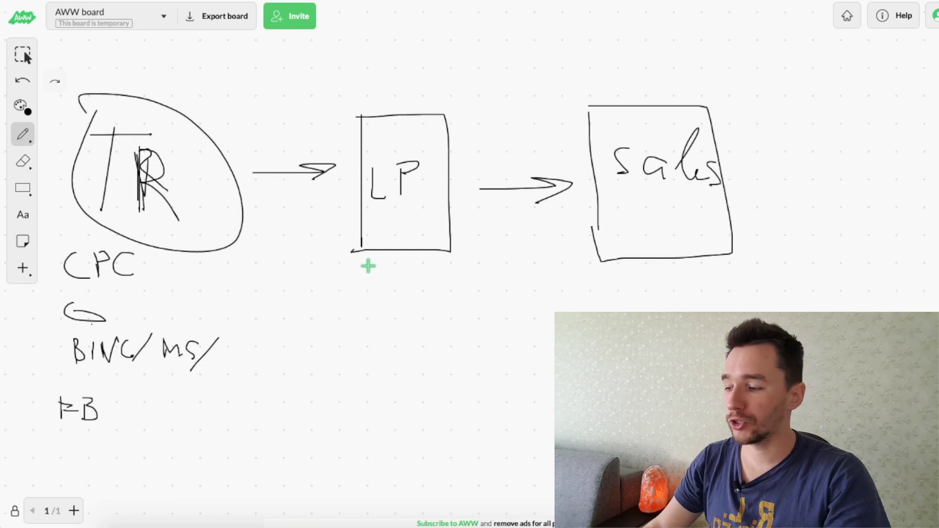
mouse_move(372, 280)
mouse_down()
mouse_move(375, 300)
mouse_move(415, 295)
mouse_up()
mouse_move(419, 283)
mouse_down()
mouse_move(421, 293)
mouse_move(457, 296)
mouse_up()
click(420, 273)
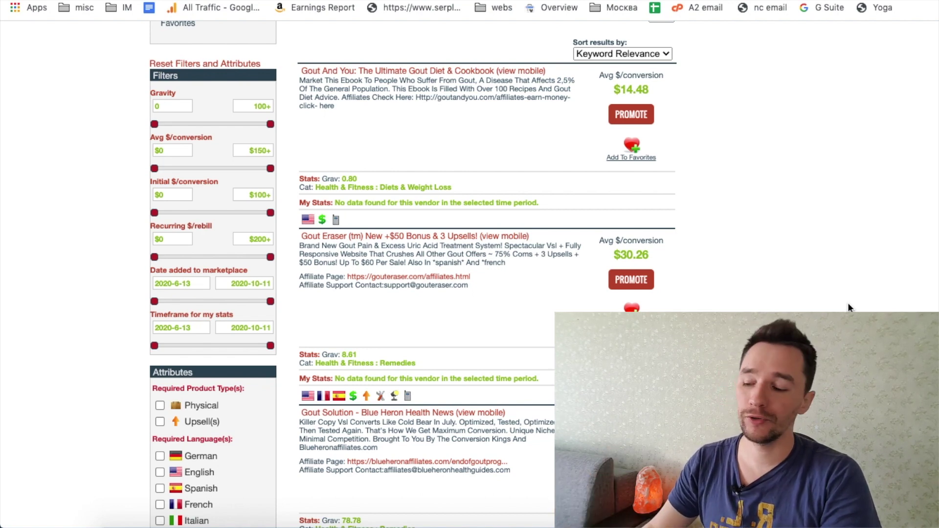
scroll(847, 304, down, 1)
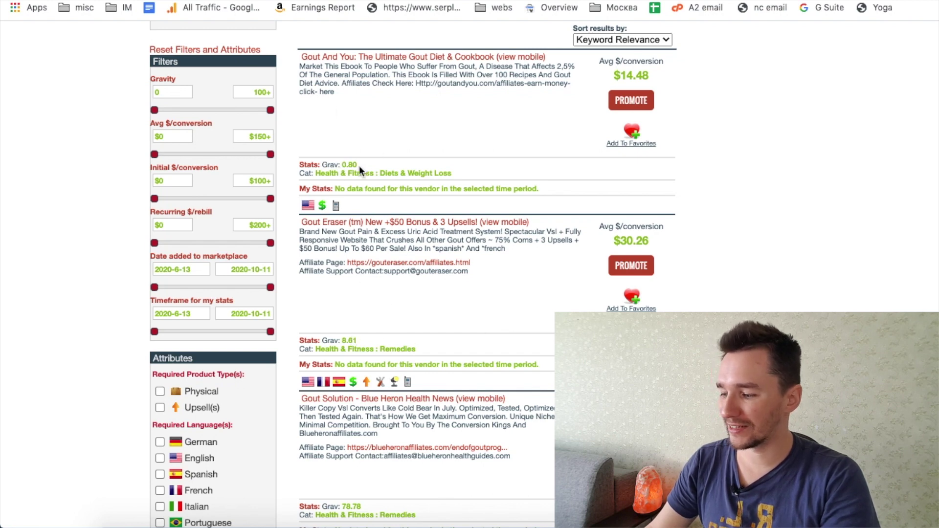
scroll(359, 165, down, 5)
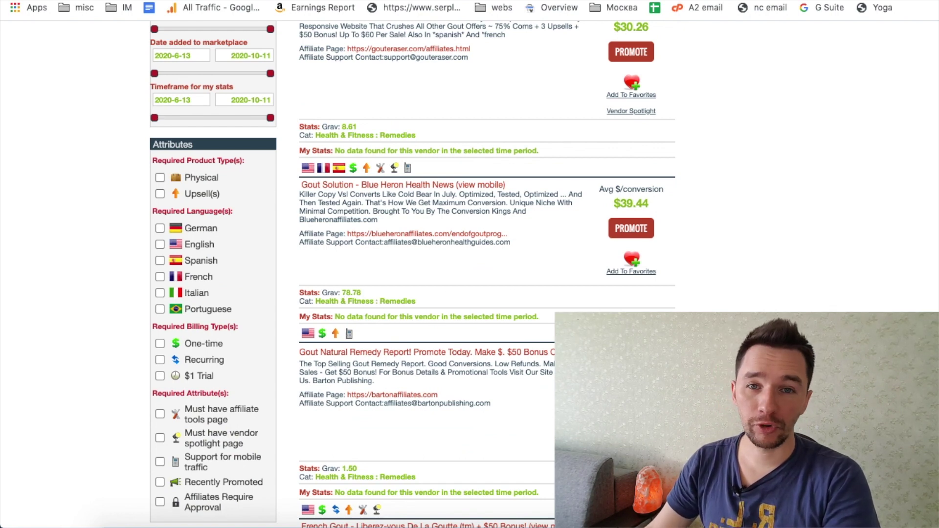
scroll(487, 274, up, 3)
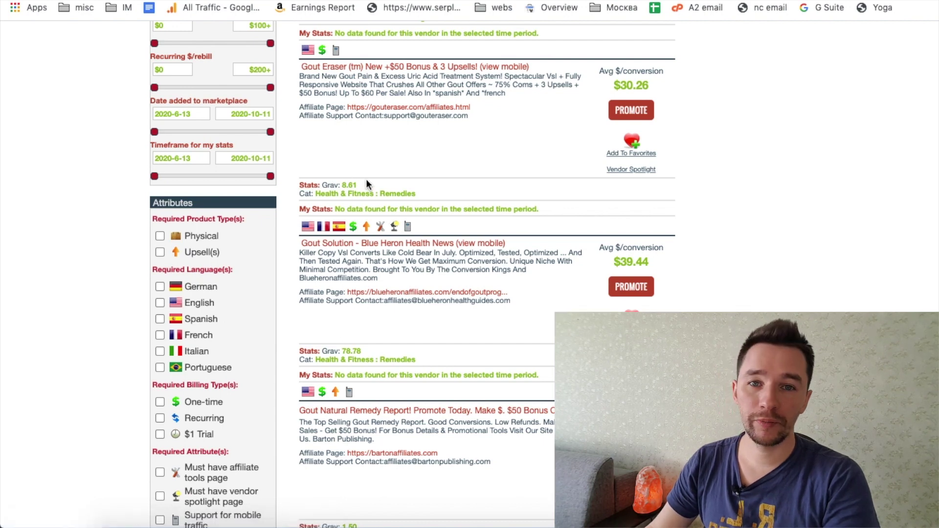
scroll(374, 200, up, 1)
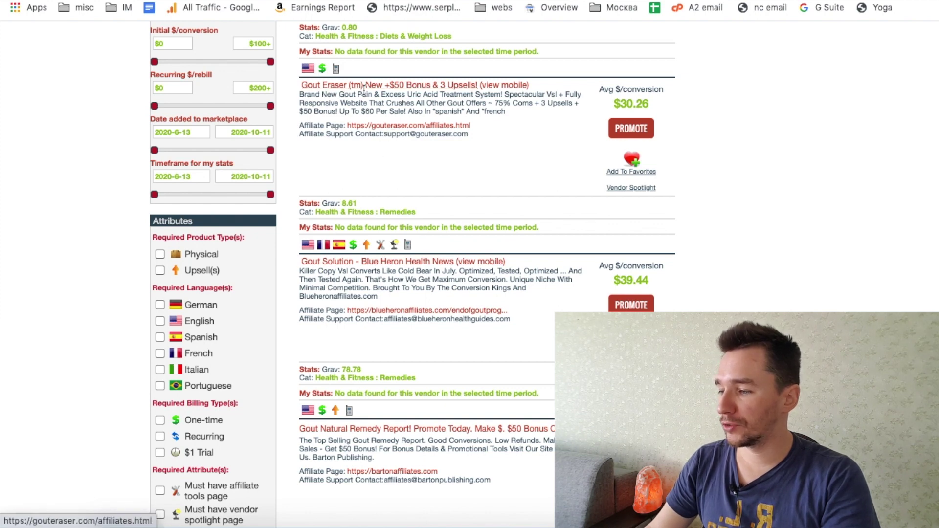
click(415, 86)
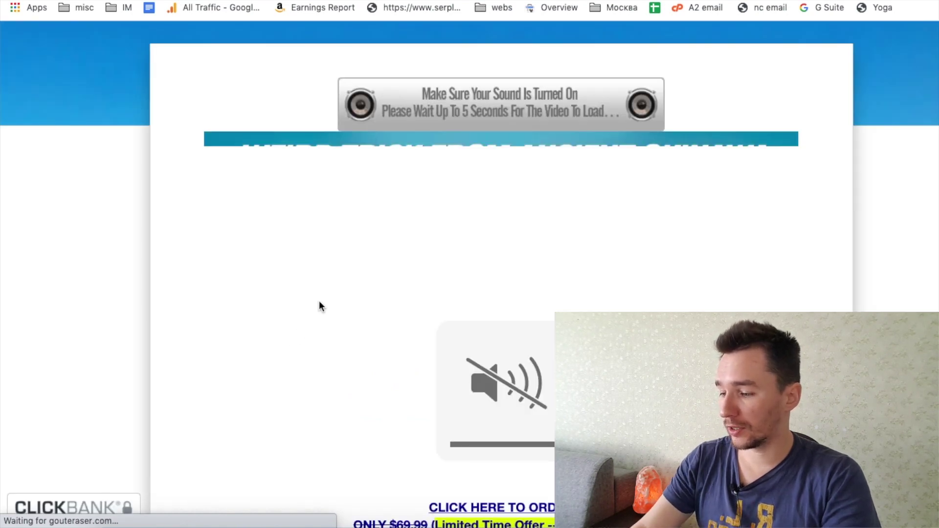
Step: Scroll the Gout Eraser sales page and highlight its 'An Ancient Okinawan Trick to a Gout-Free Life' headline
scroll(268, 279, down, 1)
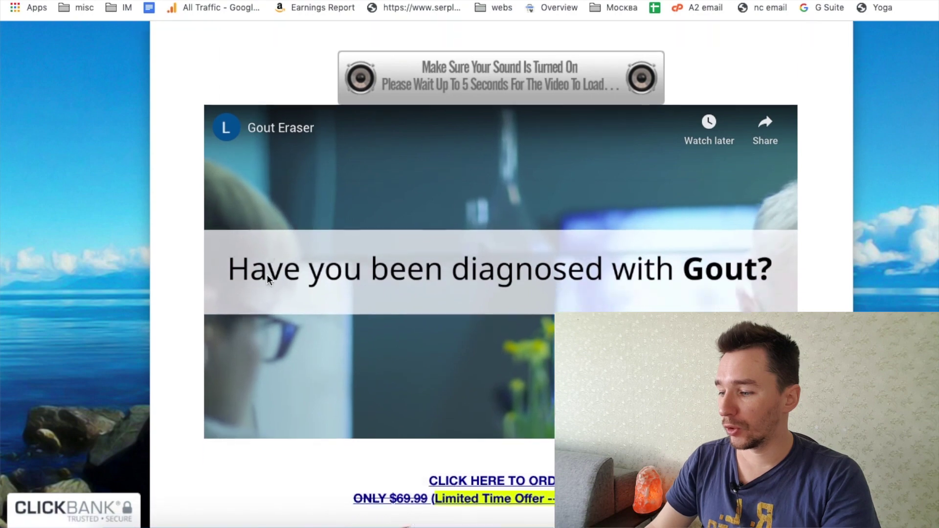
scroll(268, 277, down, 5)
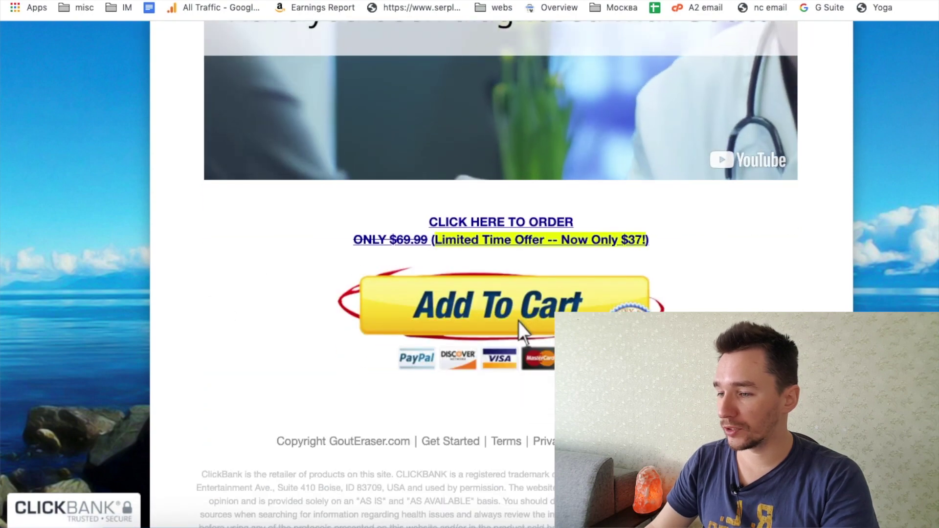
scroll(685, 184, up, 6)
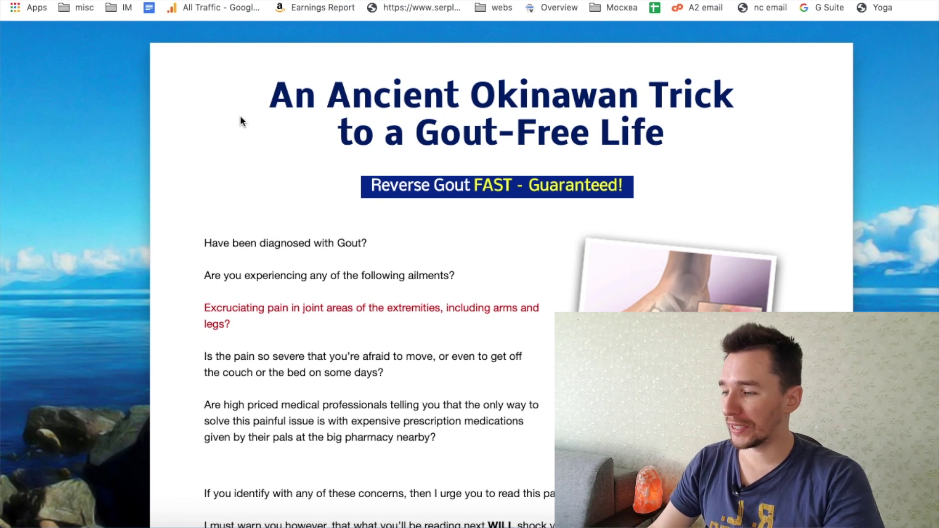
drag(267, 97, 667, 162)
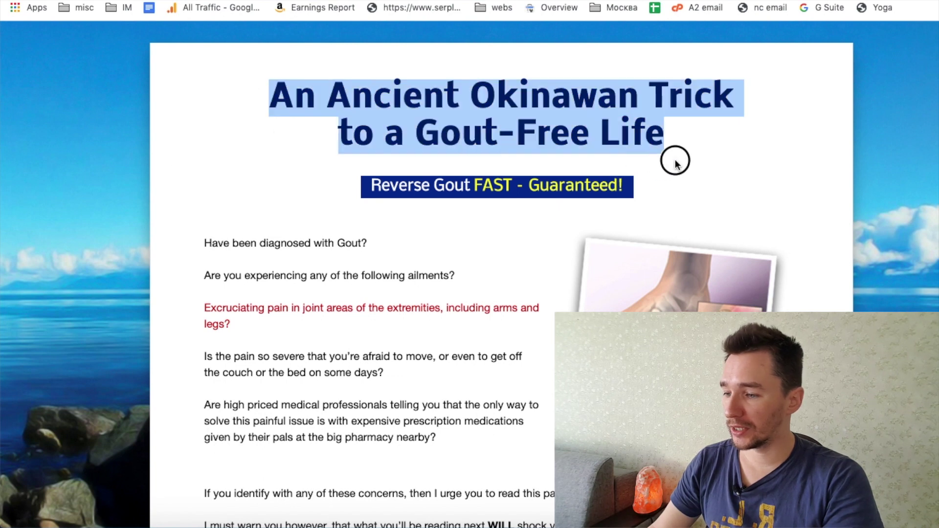
click(294, 111)
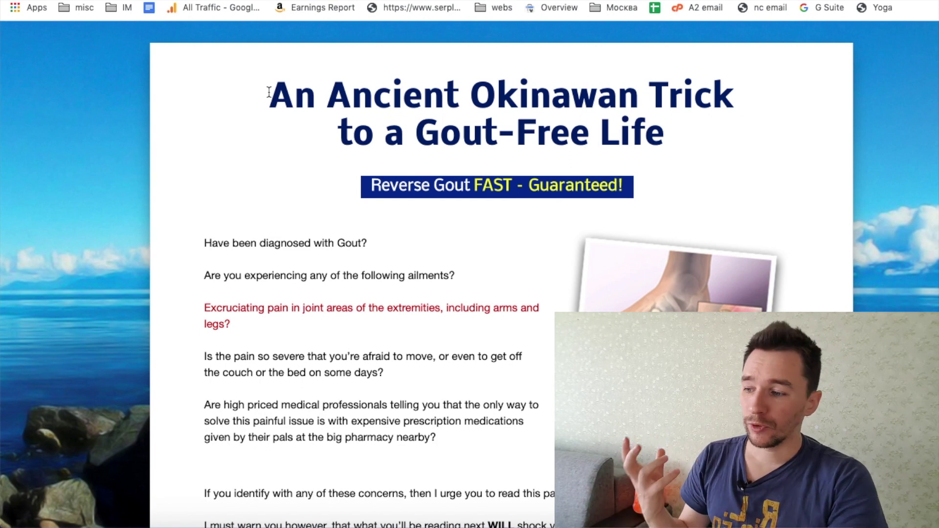
drag(269, 92, 657, 136)
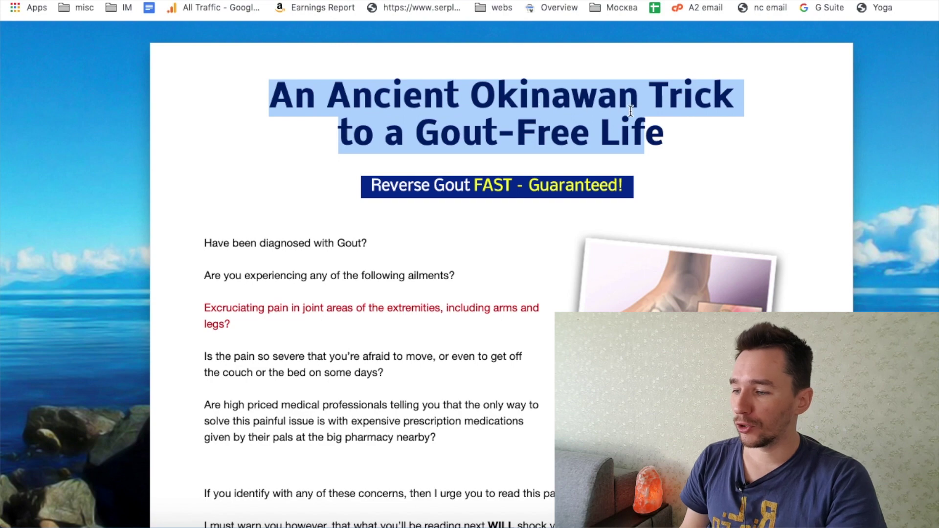
click(669, 132)
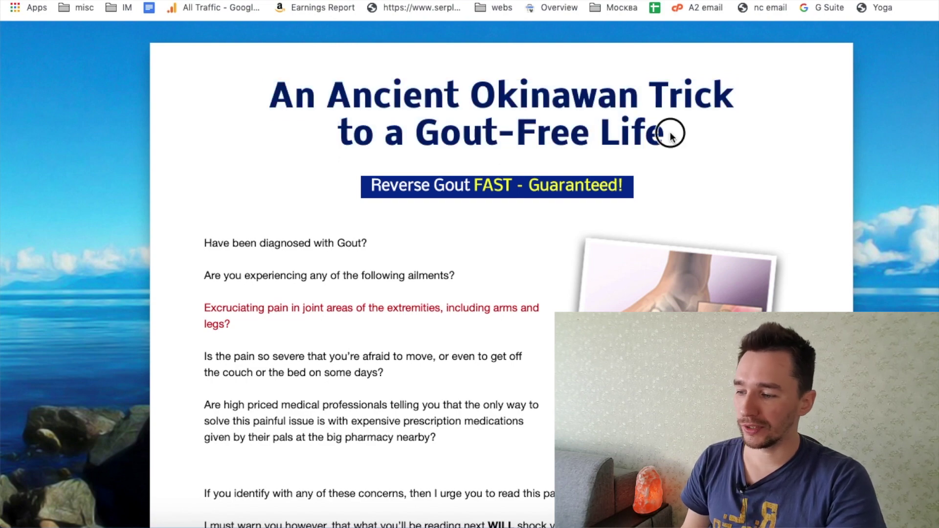
scroll(216, 219, down, 15)
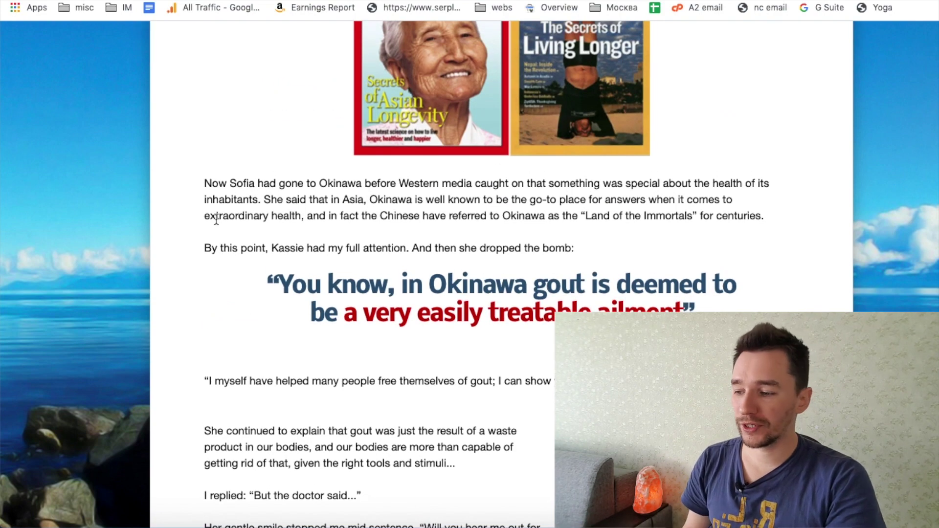
Step: Scroll further down the Gout Eraser sales page
scroll(216, 220, down, 4)
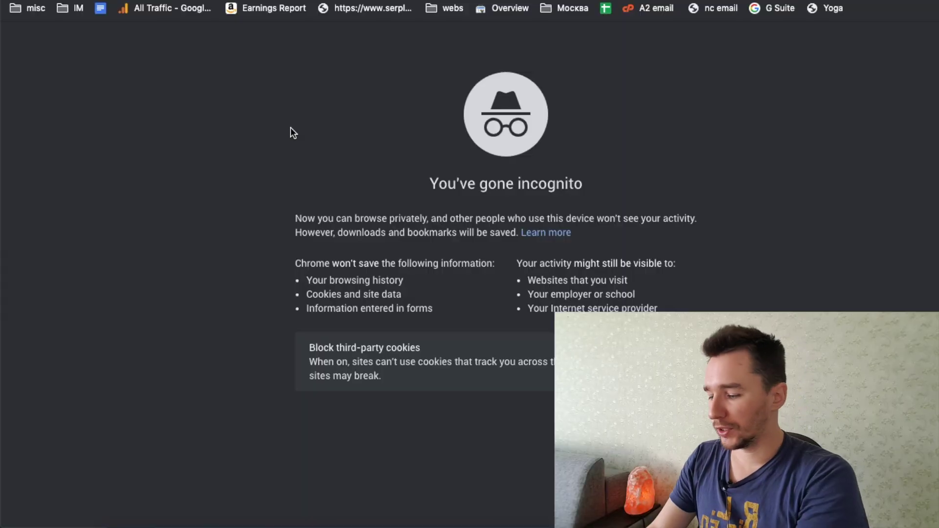
Step: Search the web for 'gout qui' and scroll through the results
key(super+l)
text(gout)
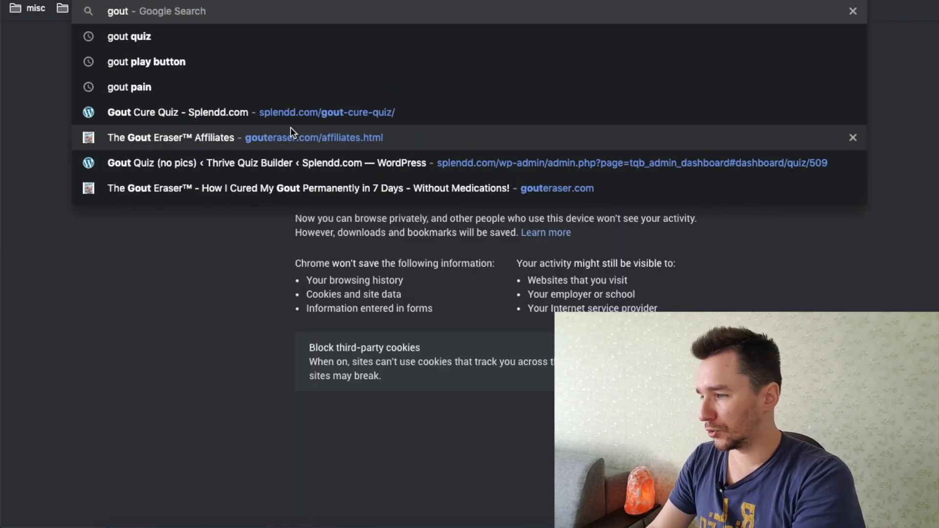
text( quiz)
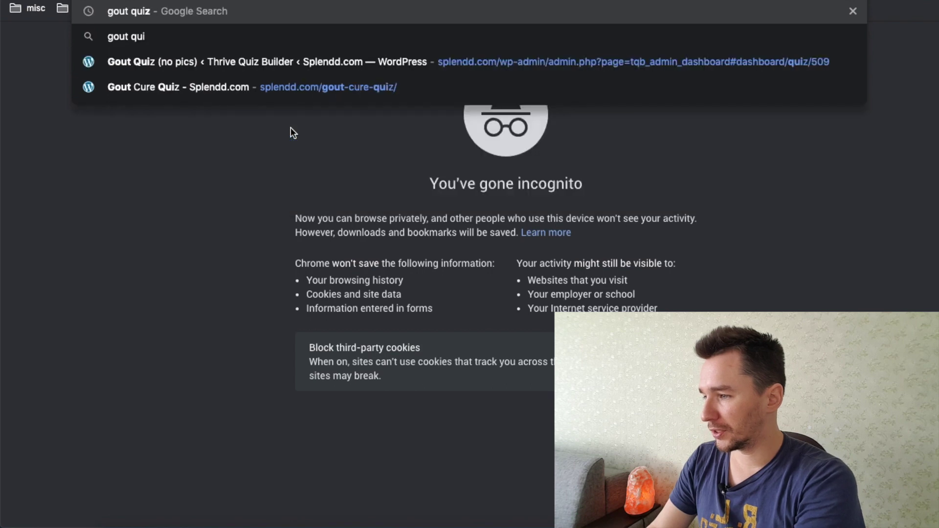
key(Return)
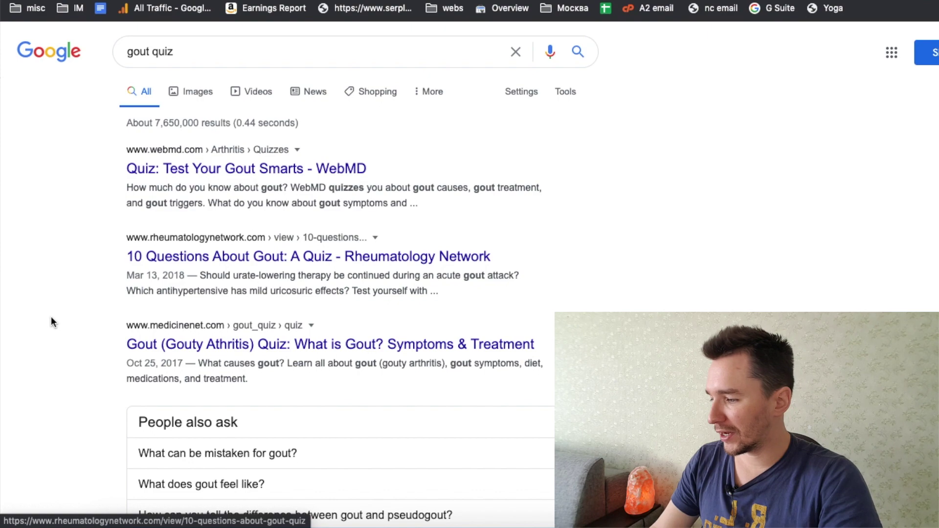
scroll(51, 320, down, 3)
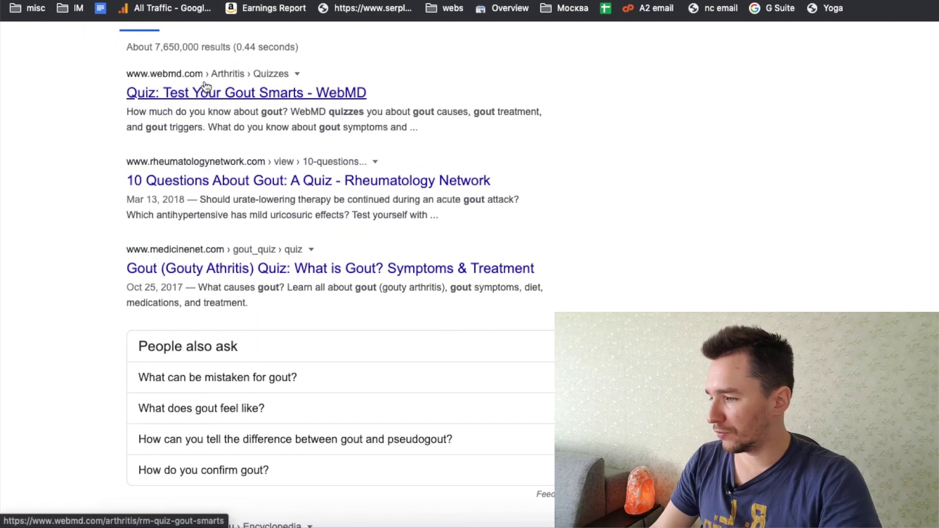
scroll(19, 283, down, 5)
scroll(18, 283, down, 5)
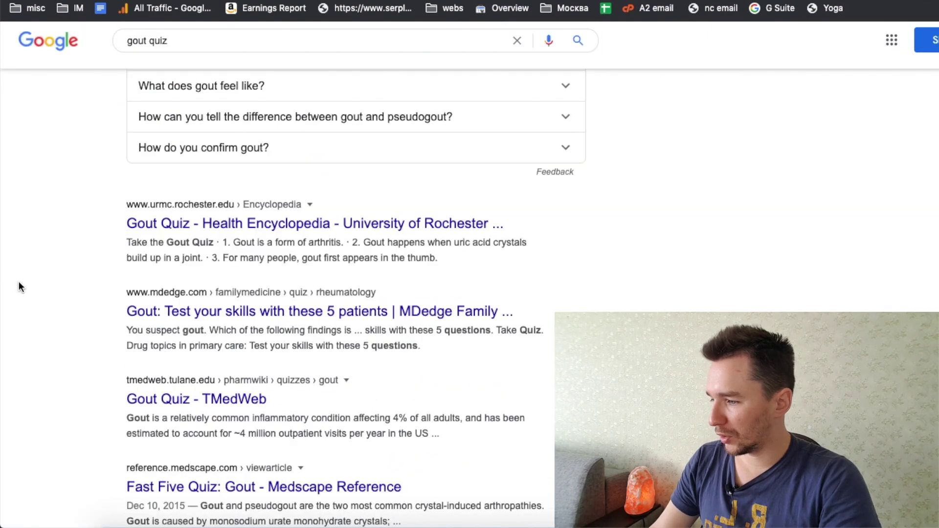
scroll(54, 331, down, 6)
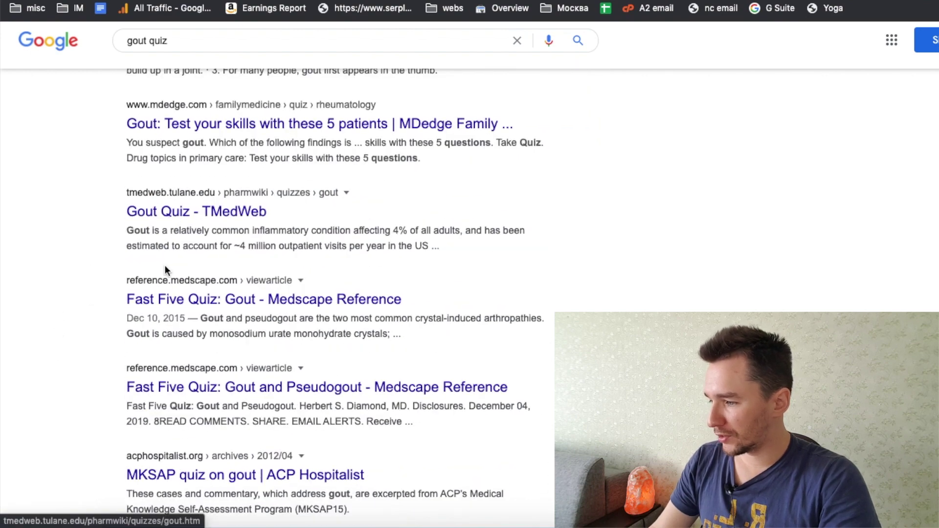
scroll(46, 301, down, 4)
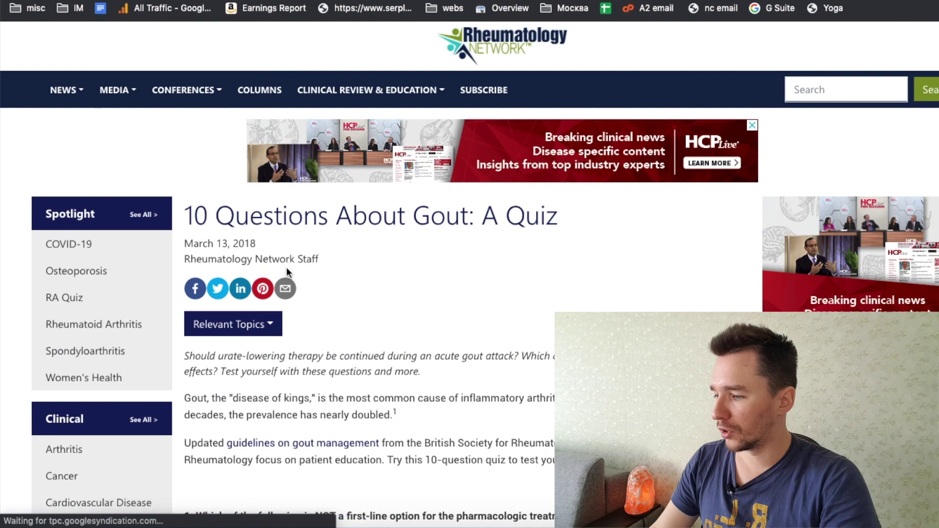
scroll(286, 267, down, 10)
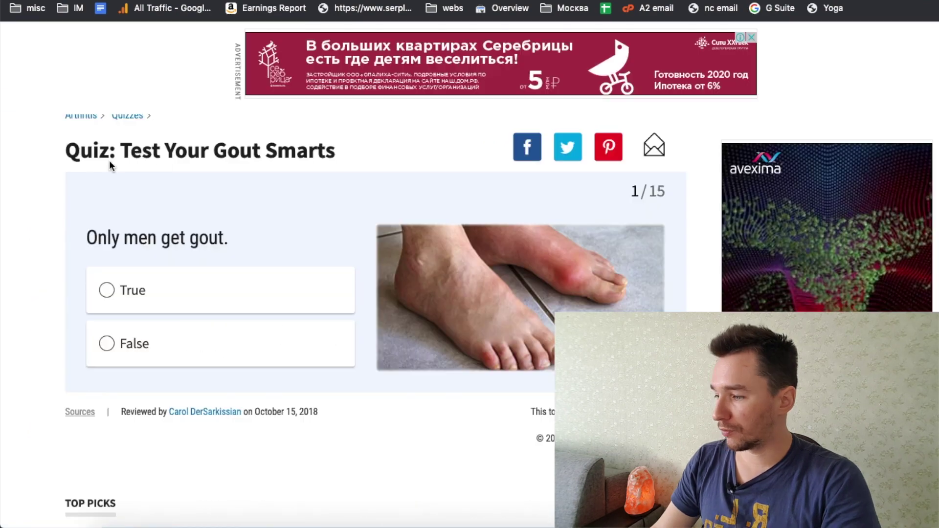
Step: Answer the first WebMD gout quiz question False and highlight the explanation about gout before age 30
click(313, 275)
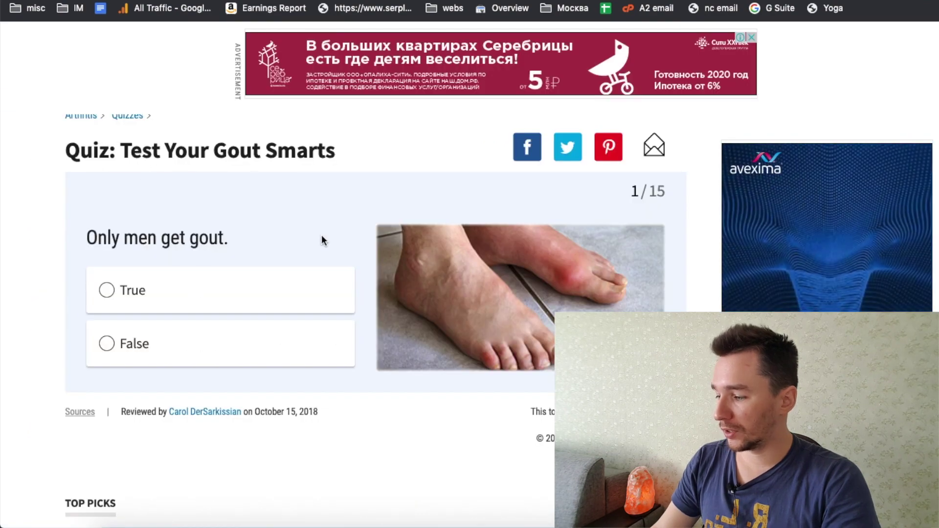
scroll(195, 269, down, 1)
click(103, 287)
click(141, 226)
click(185, 273)
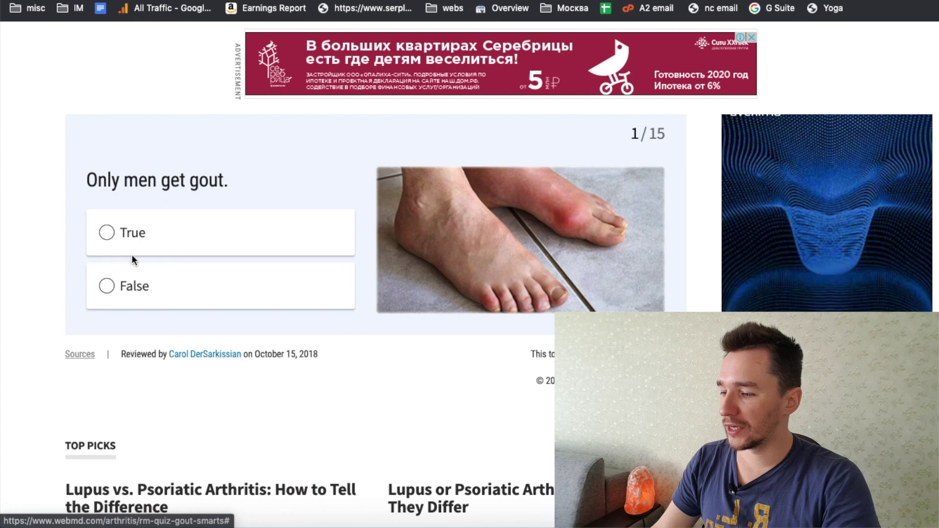
scroll(20, 245, up, 3)
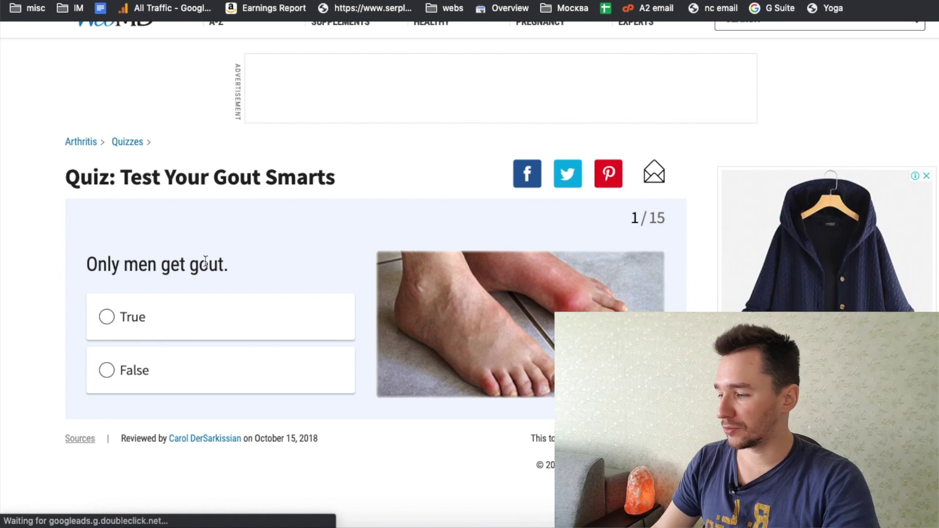
click(142, 372)
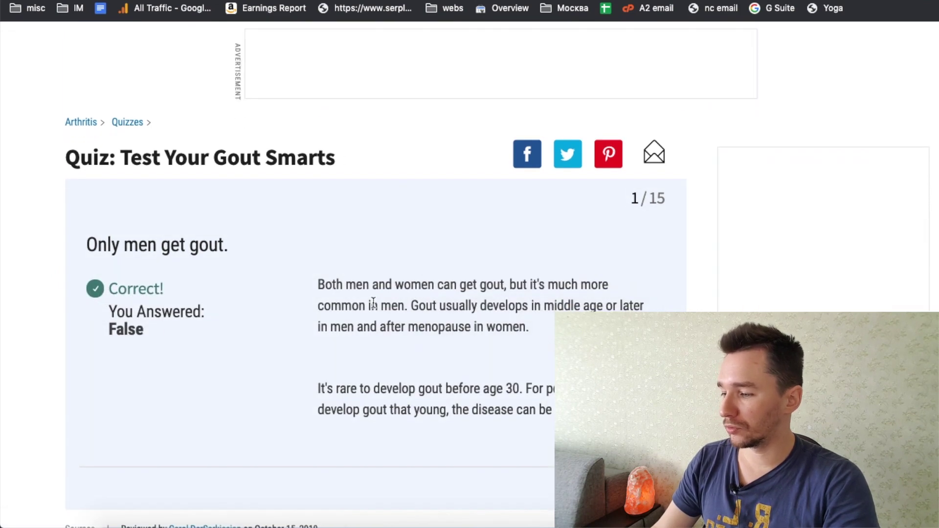
drag(315, 282, 557, 416)
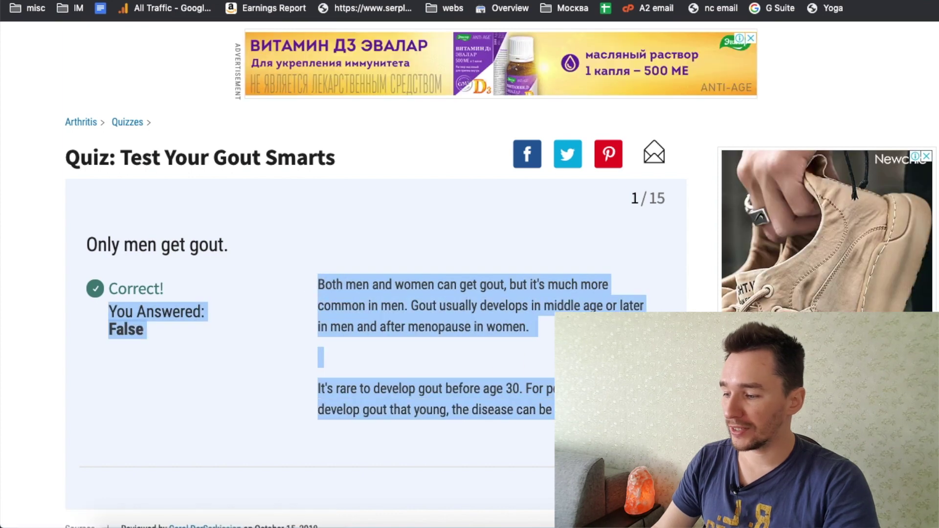
click(443, 357)
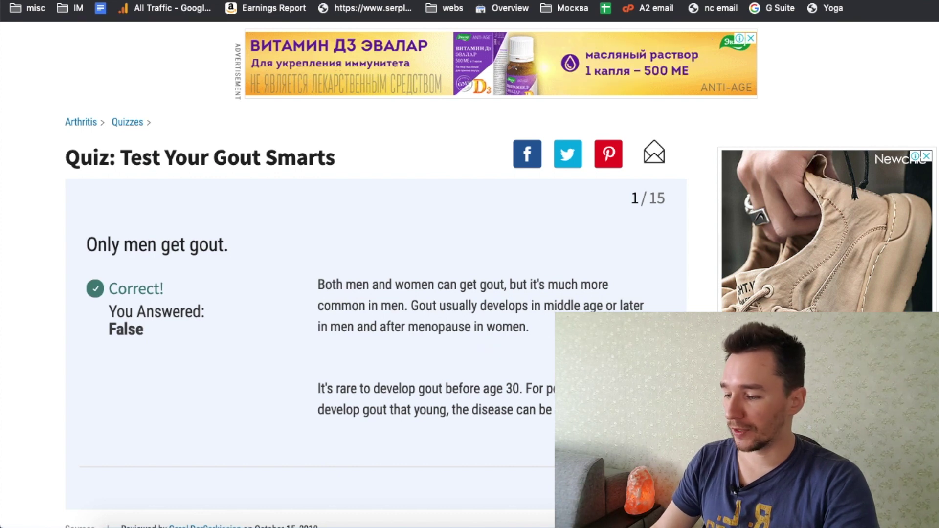
drag(317, 389, 456, 396)
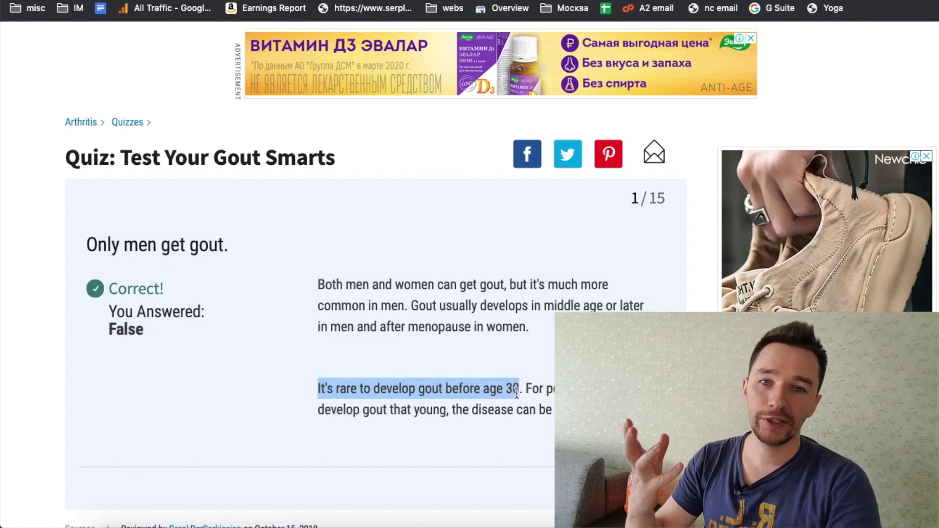
drag(517, 392, 519, 393)
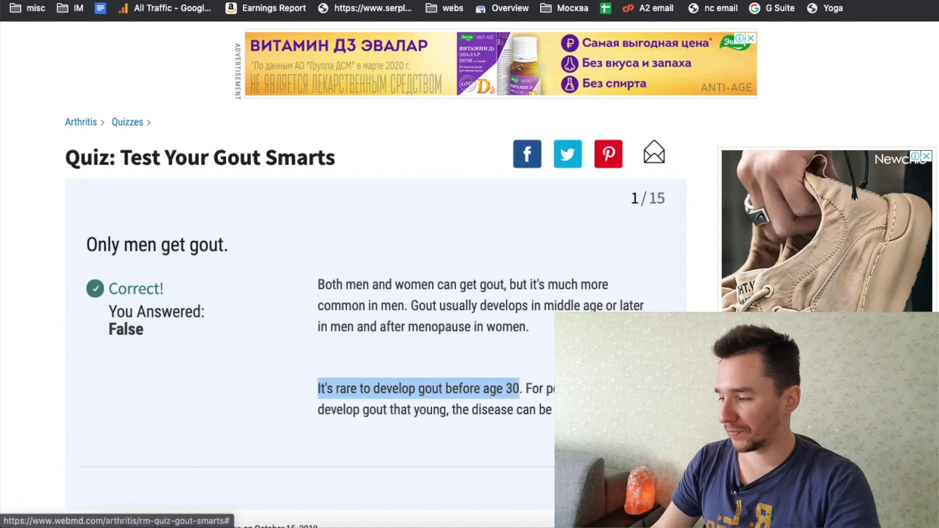
Step: Answer Uric acid on question 2 and advance to question 3 of 15
click(621, 484)
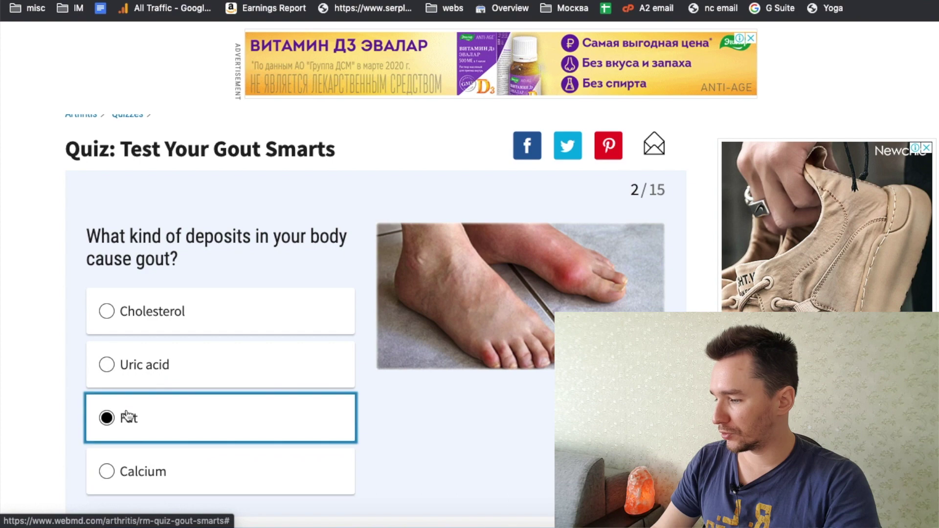
click(137, 370)
click(631, 459)
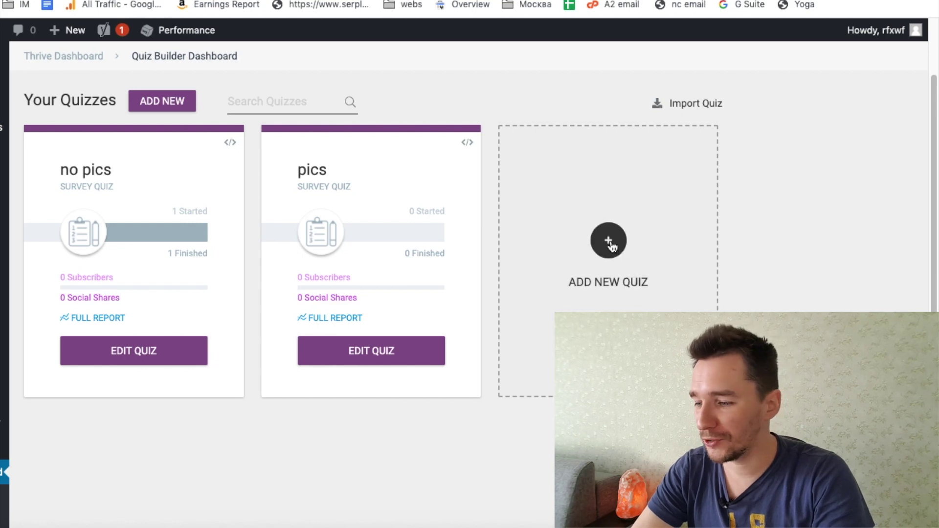
Step: Create a quiz from scratch named 'Gout Test' with Survey as its evaluation type
click(610, 242)
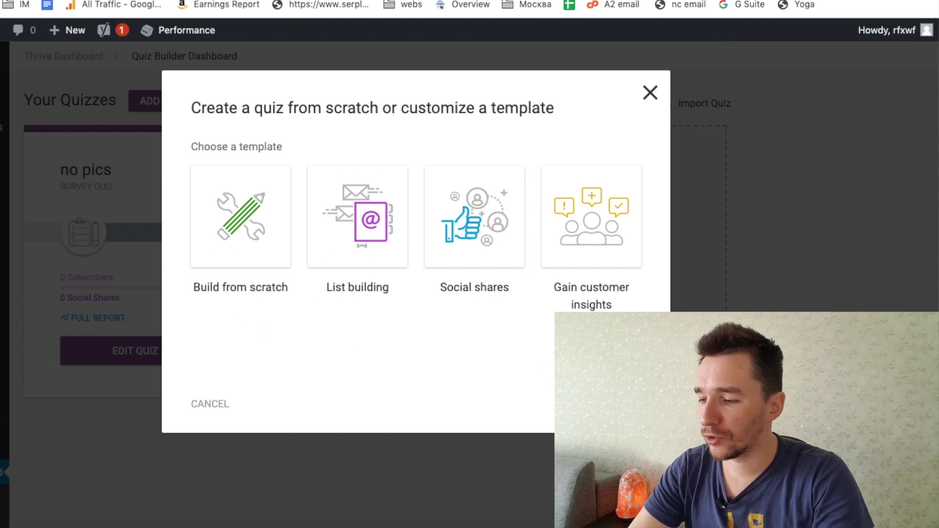
click(255, 229)
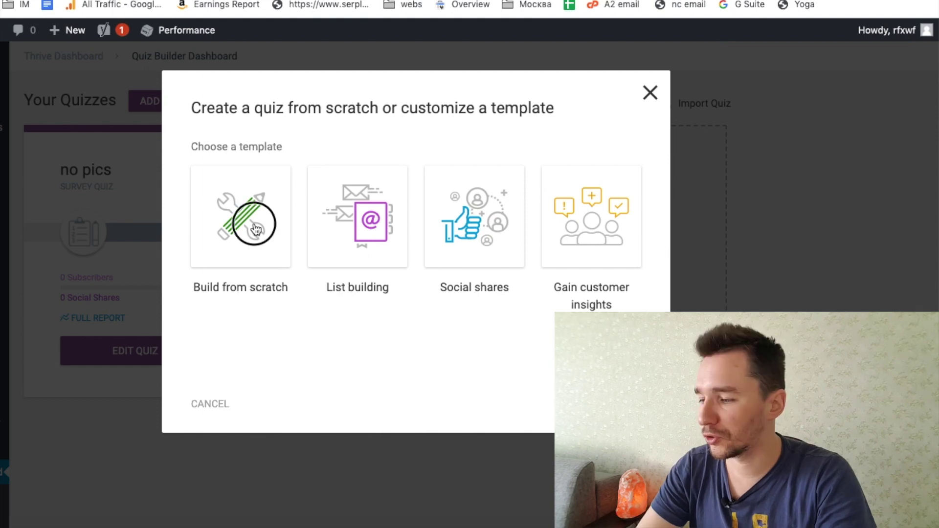
key(Return)
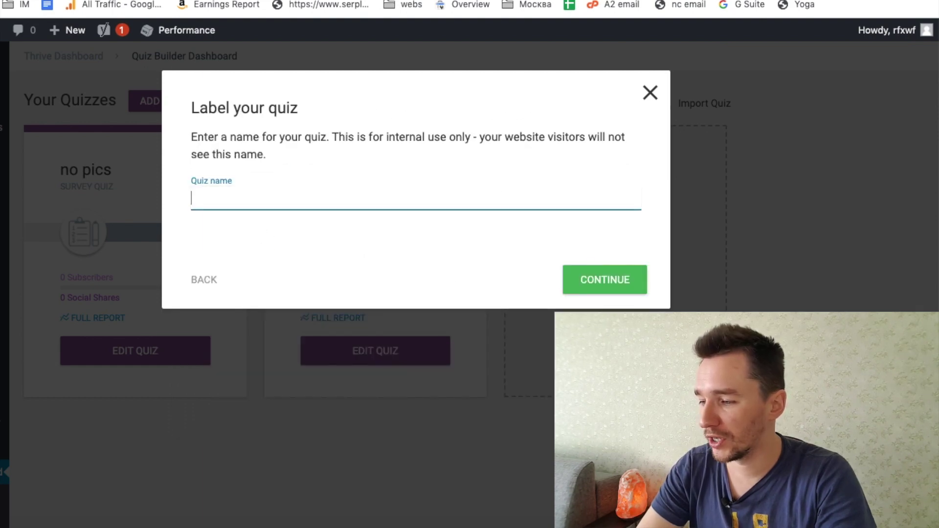
text(G)
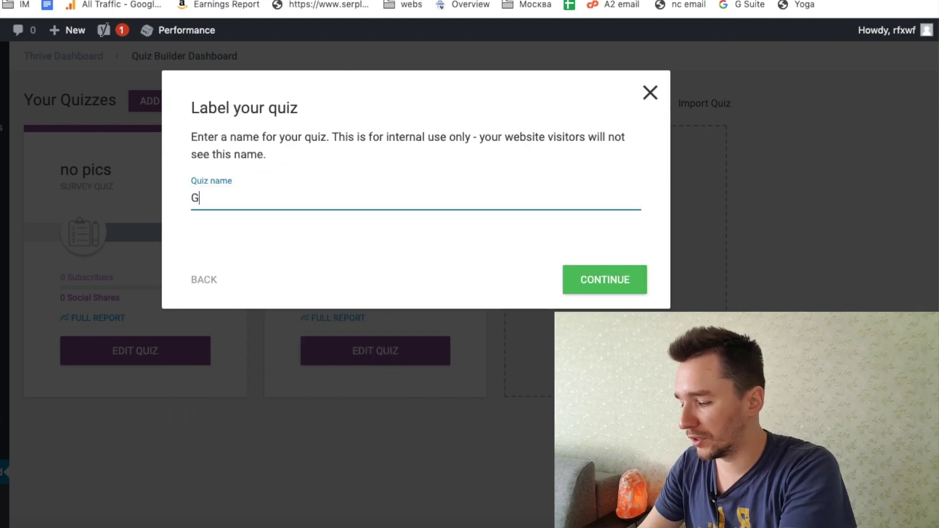
text(out Test)
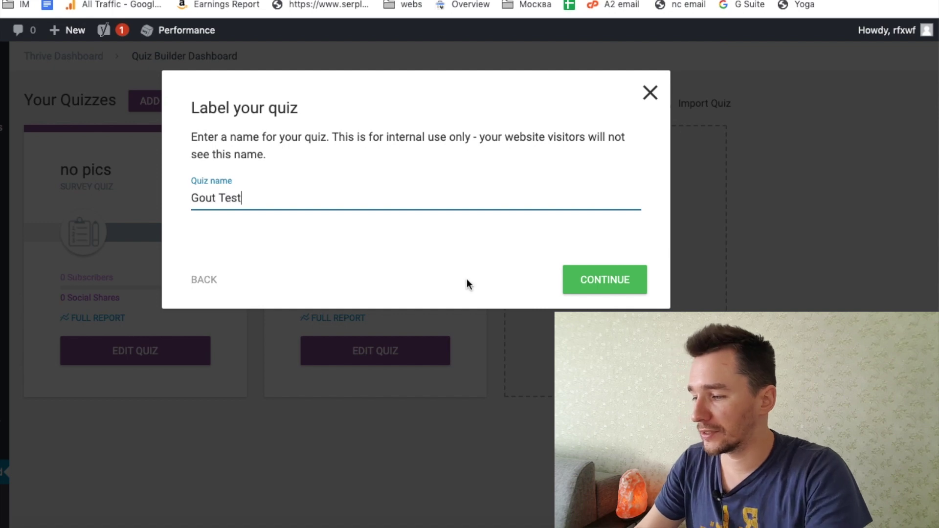
key(Return)
click(153, 264)
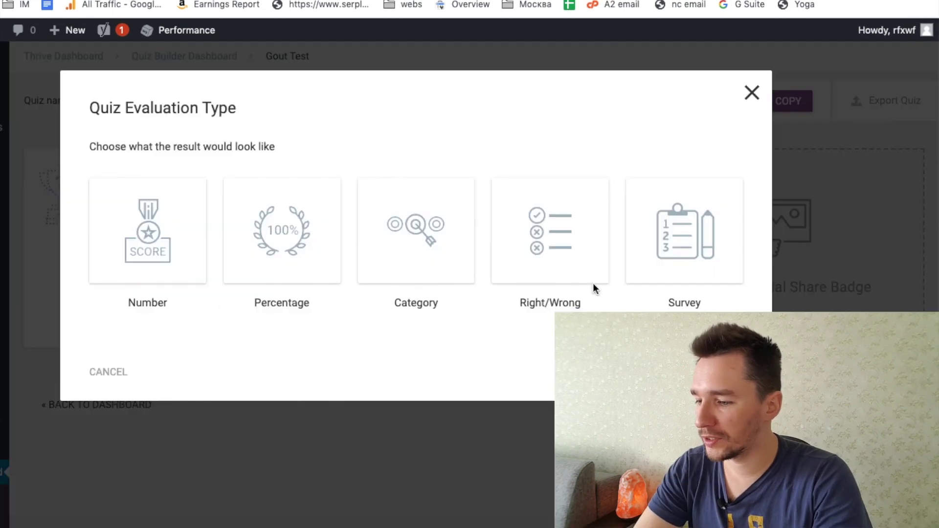
click(684, 246)
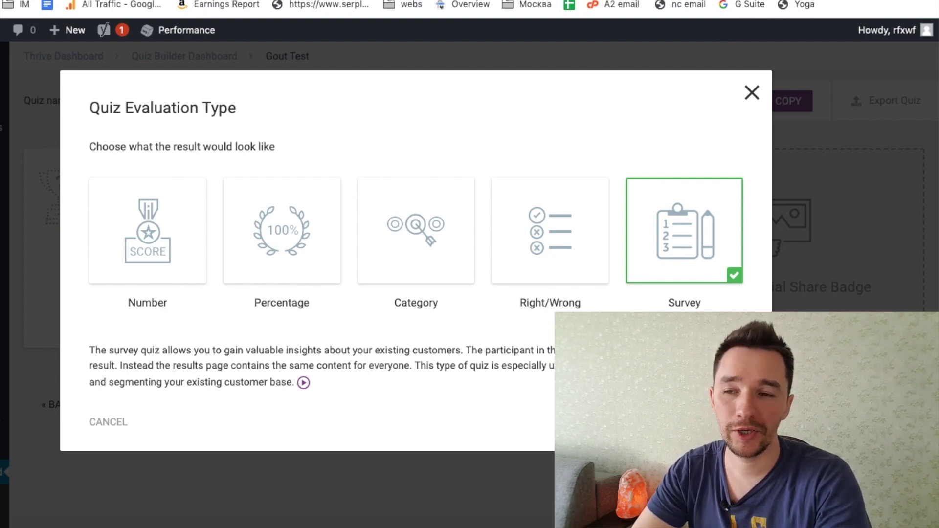
click(714, 421)
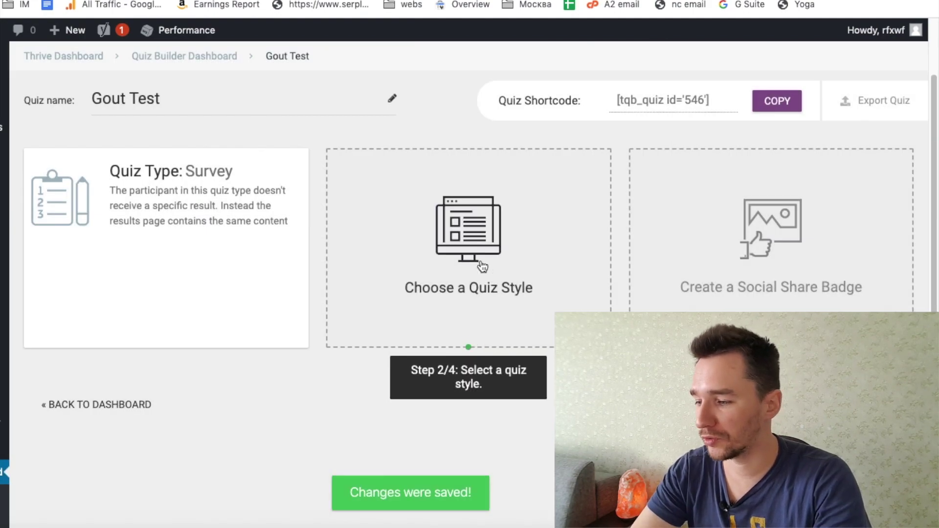
Step: Apply the Light Blue style to Gout Test and open its question editor
click(479, 377)
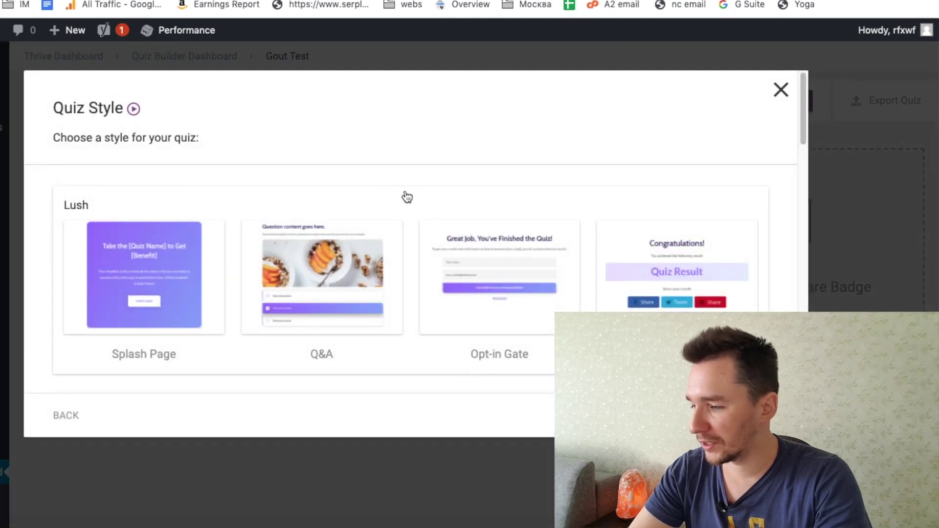
scroll(410, 195, down, 4)
scroll(410, 198, up, 3)
scroll(411, 205, down, 7)
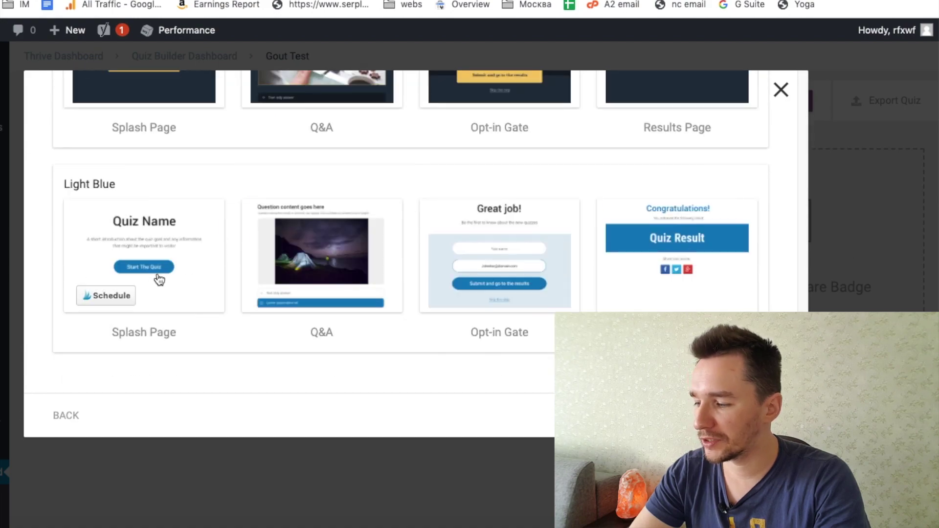
click(190, 282)
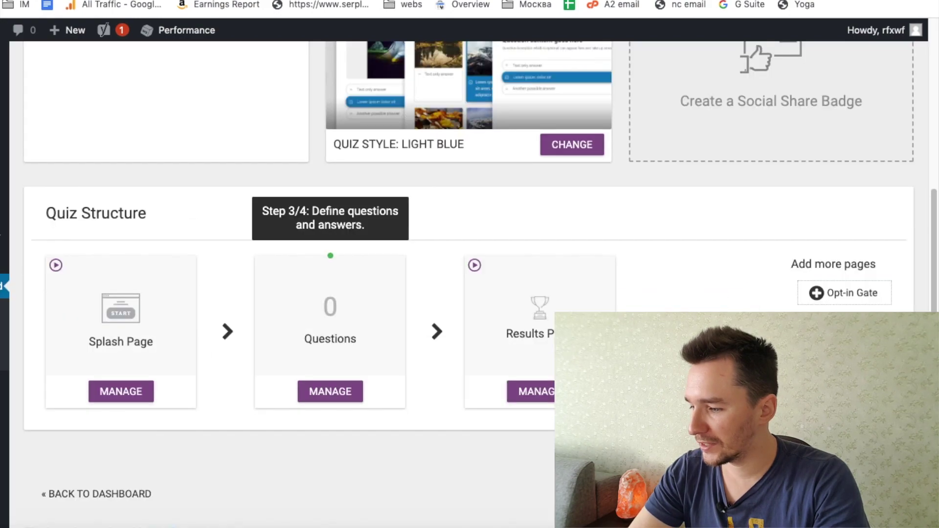
click(316, 397)
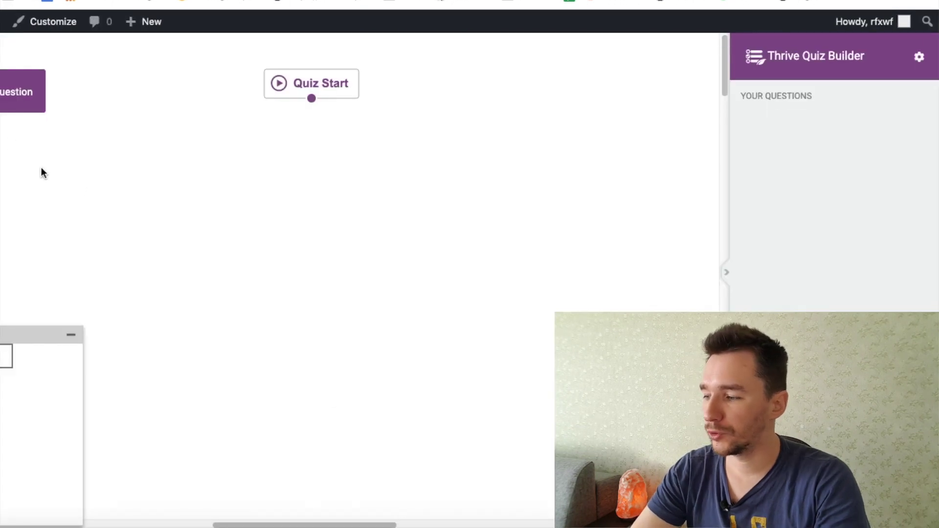
Step: Add a new question of type Multiple Choice with Buttons
click(6, 100)
scroll(526, 230, down, 3)
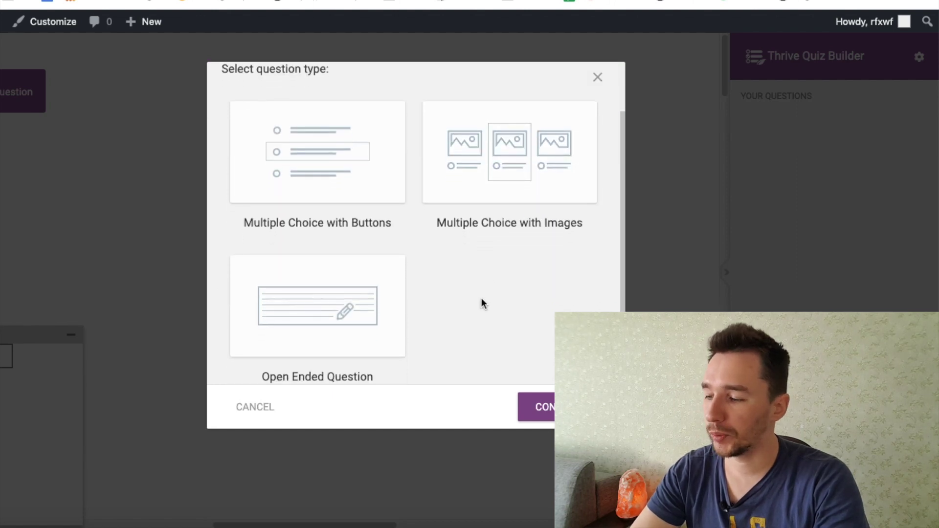
scroll(482, 299, up, 1)
scroll(430, 308, down, 2)
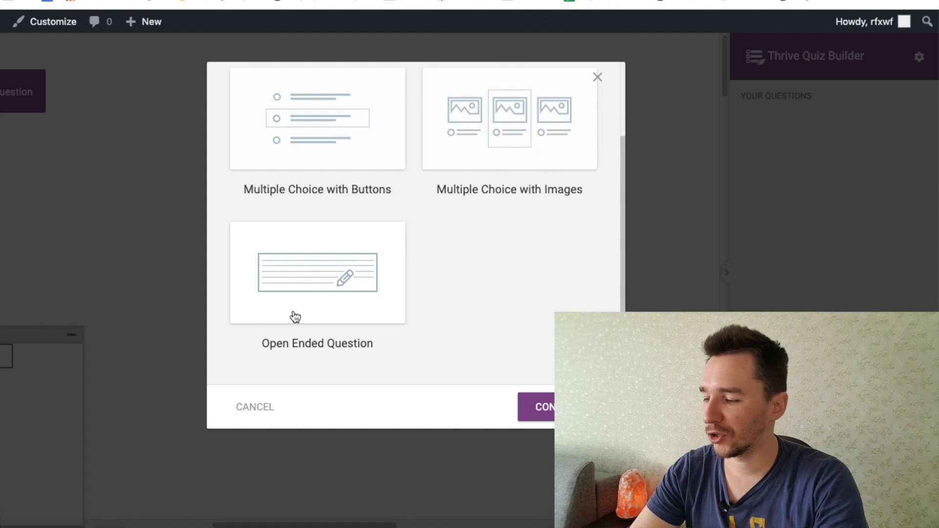
scroll(294, 317, up, 1)
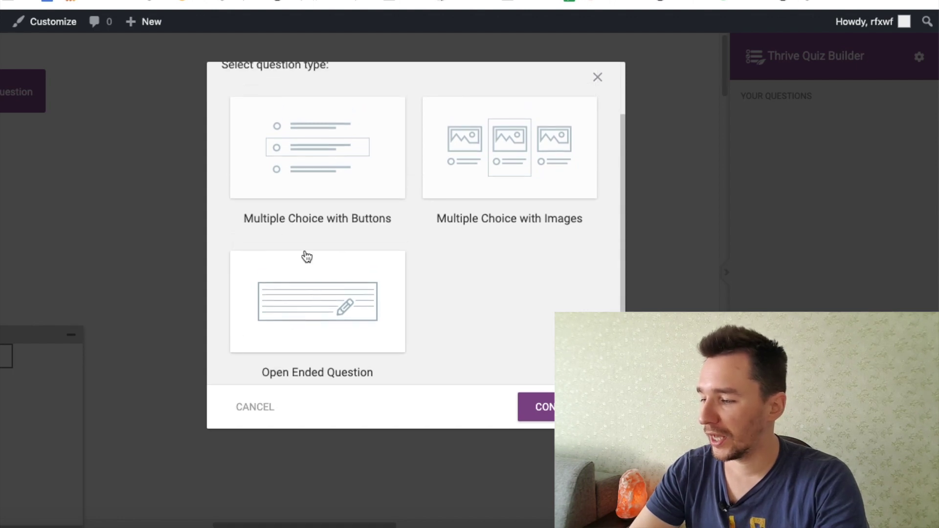
scroll(286, 252, up, 1)
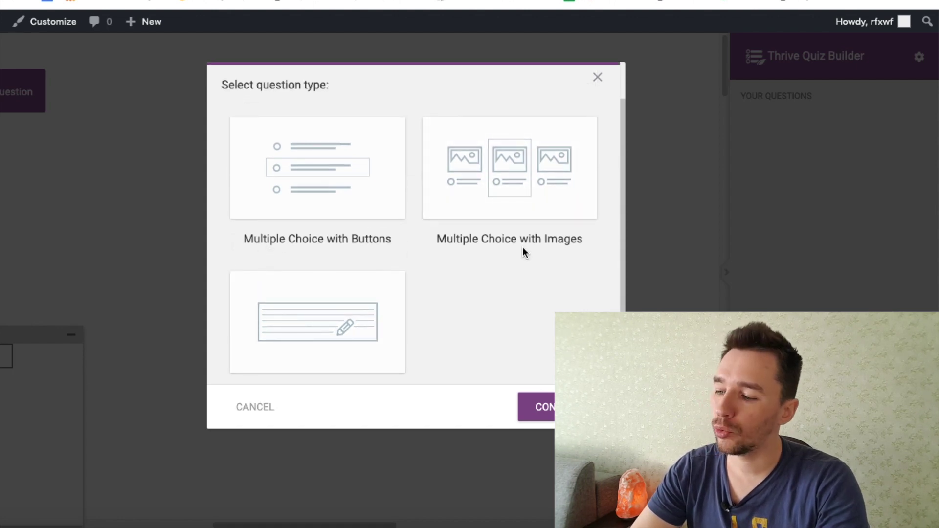
click(347, 207)
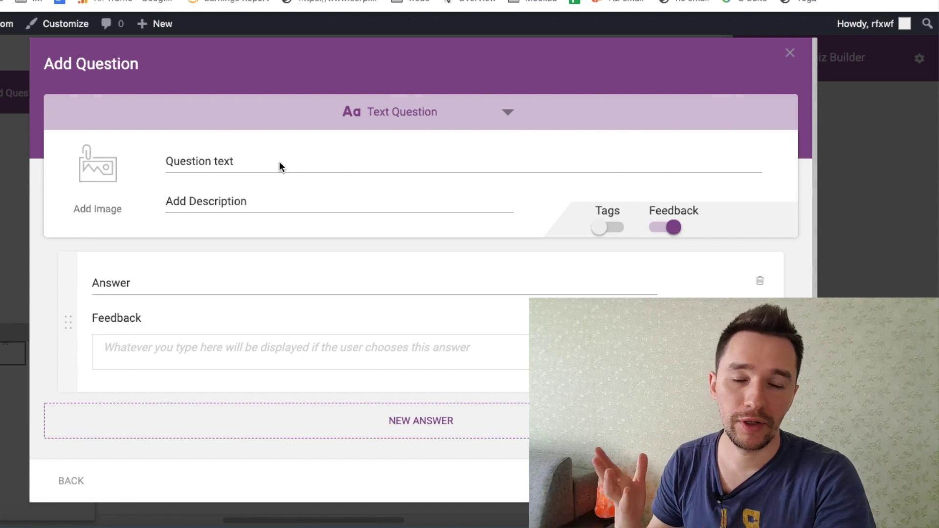
Step: Enter the question 'Are you male or female?' with answers Male and Female and feedback off
click(248, 163)
text(Are you male or female?)
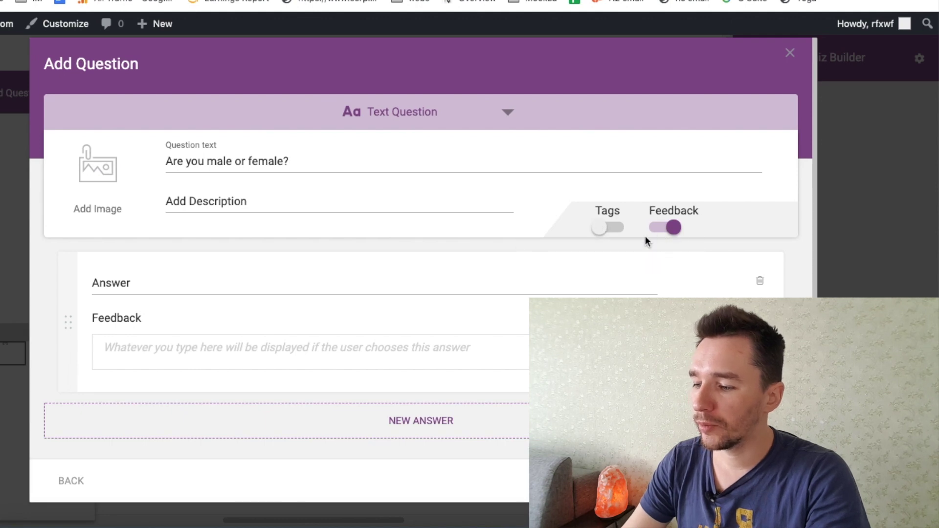
click(673, 227)
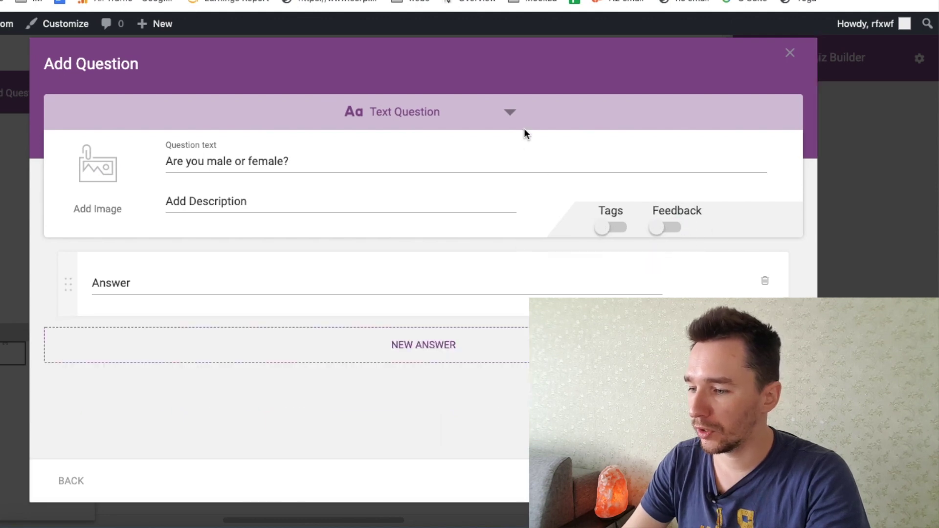
click(166, 282)
text(Male)
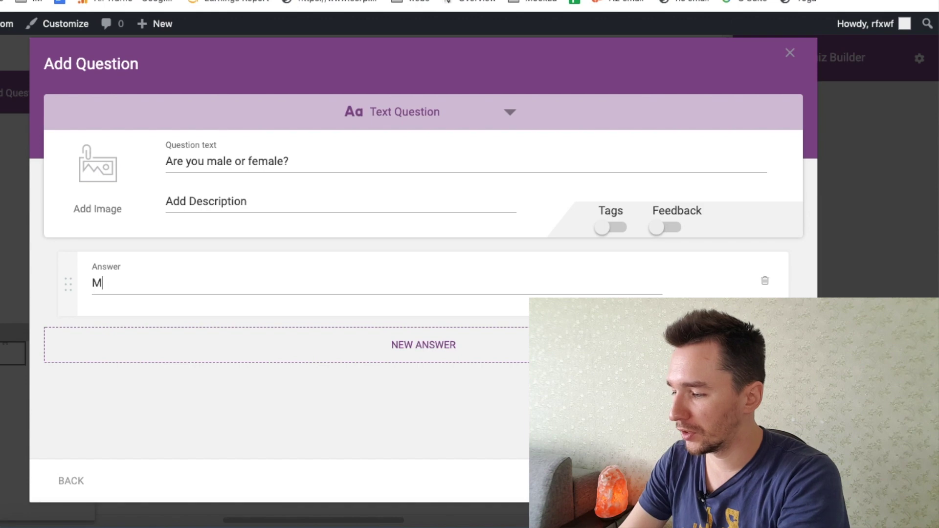
click(416, 345)
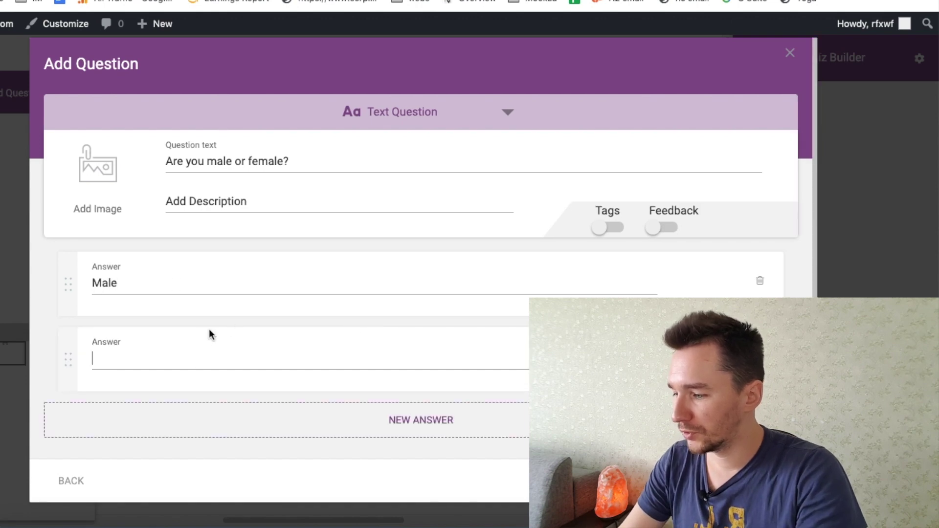
text(Female)
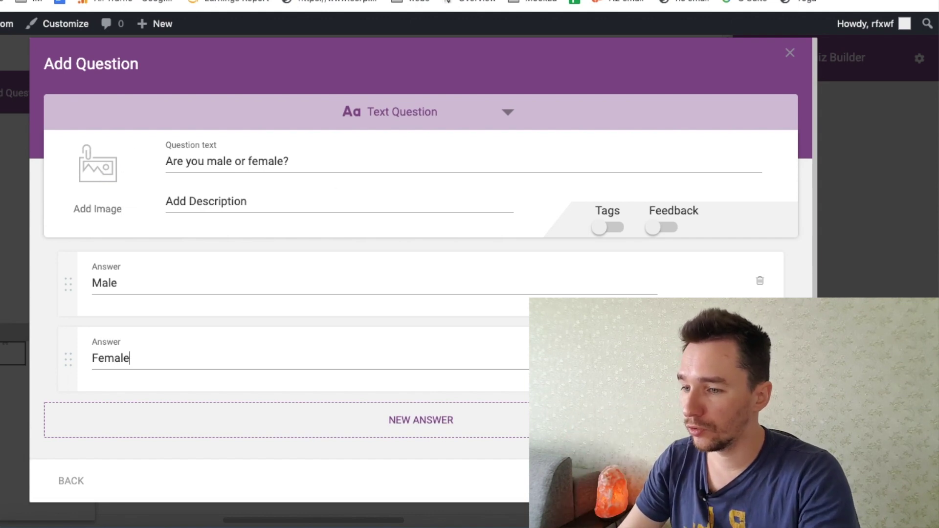
key(super+t)
Step: Go to Pexels and search for 'female male' photos
text(pexel)
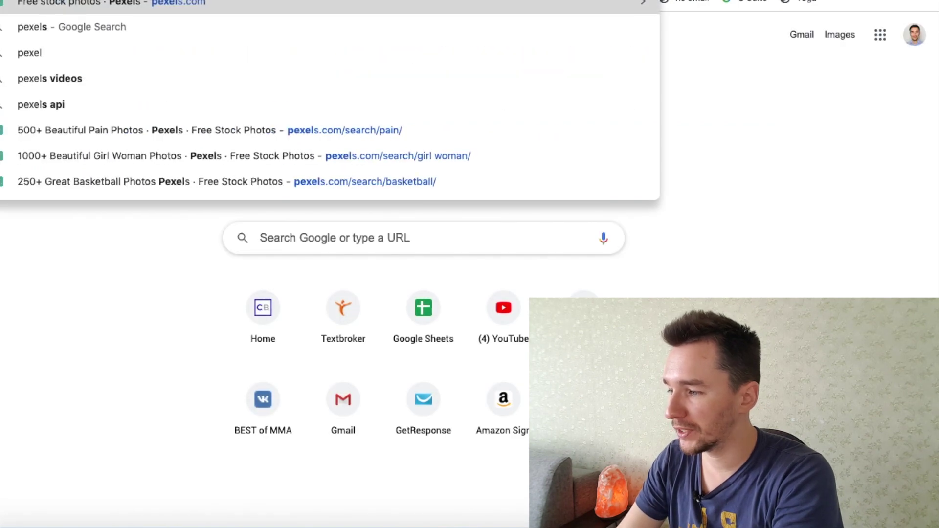
key(Return)
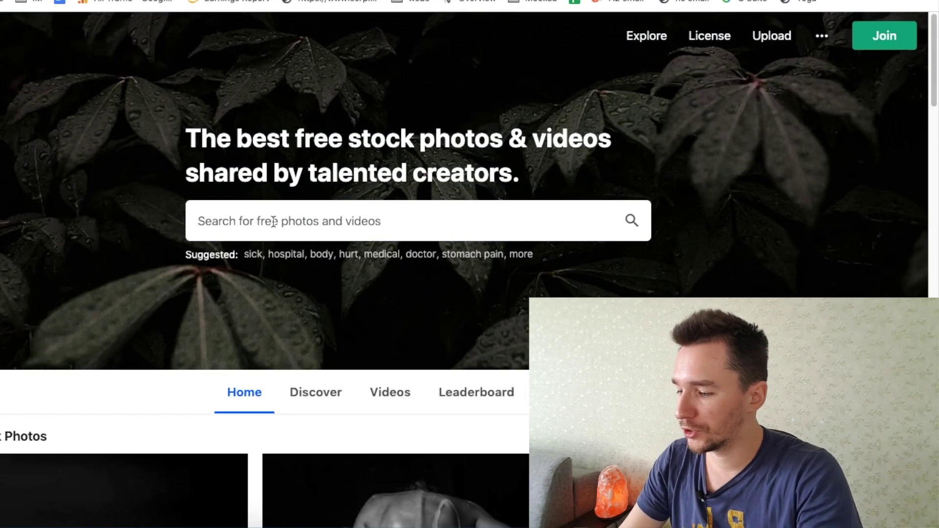
click(272, 220)
text(fem)
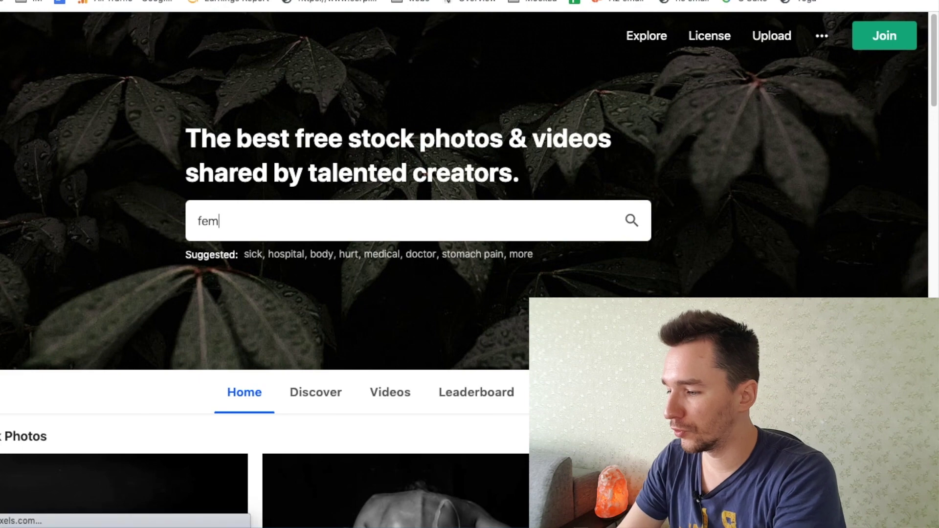
text(ale male)
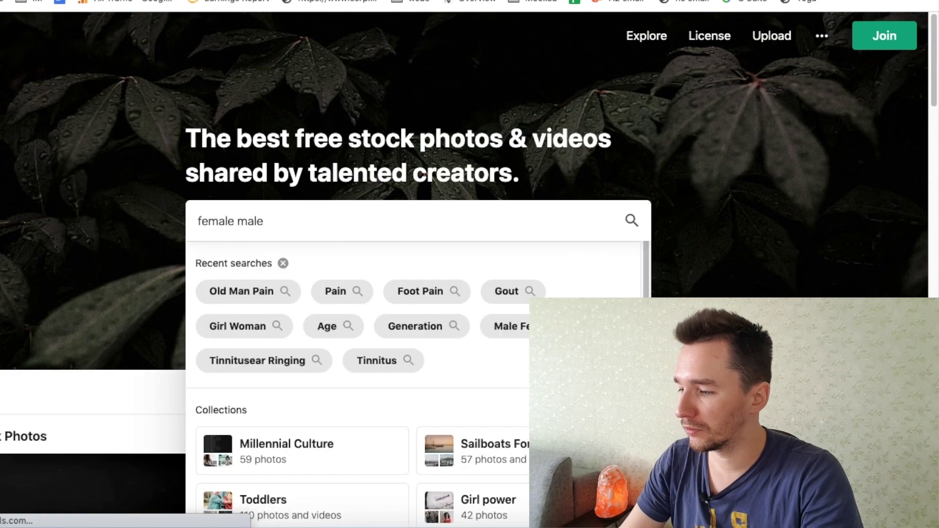
key(Return)
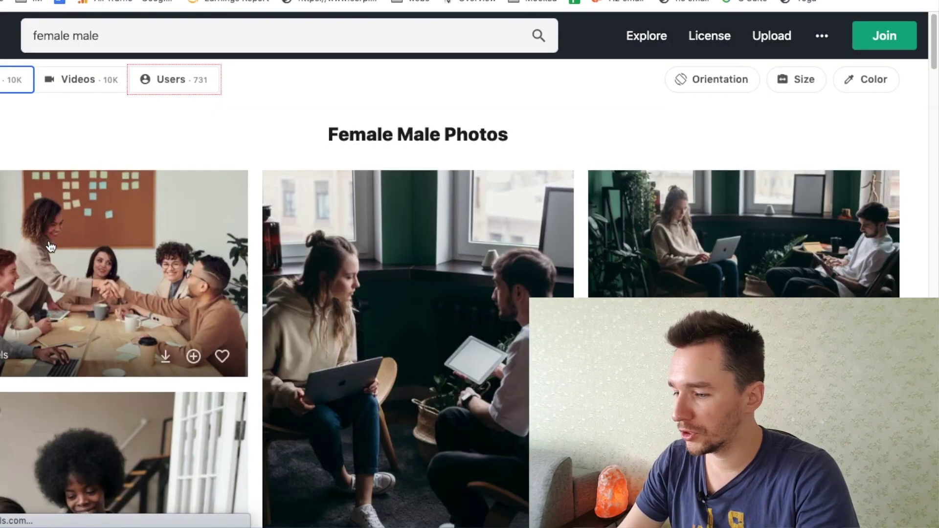
scroll(51, 247, down, 8)
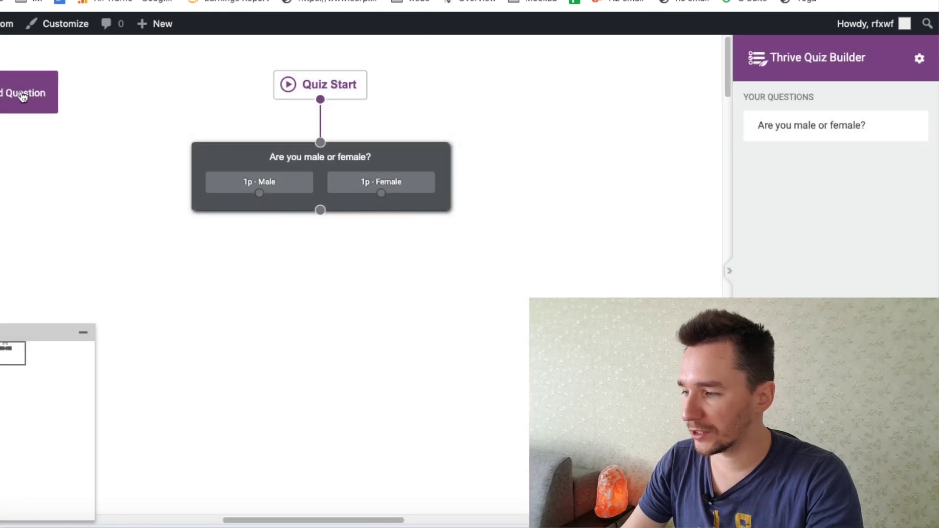
Step: Add a new question of type Multiple Choice with Buttons
click(22, 95)
click(317, 229)
key(Return)
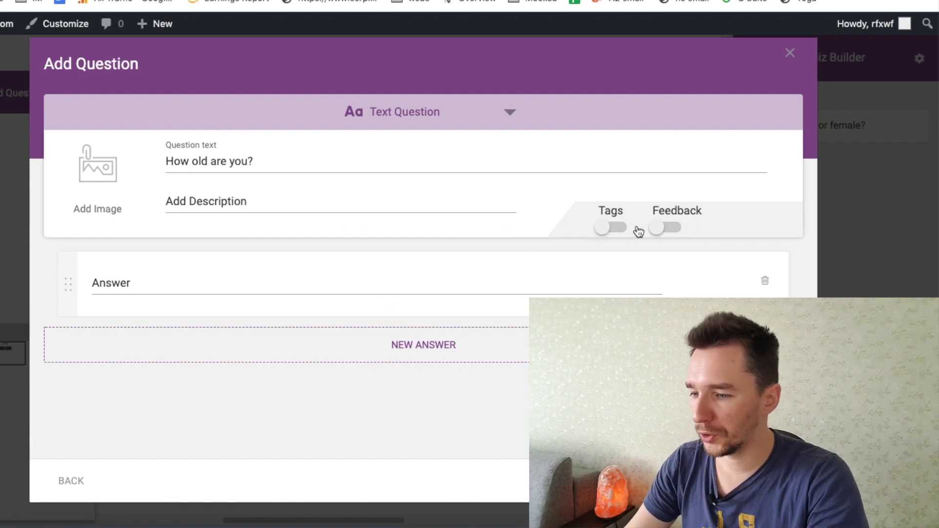
Step: Give the age question the answers Below 30, 31 - 50, 51 - 70 and 70+
click(292, 277)
text(Below 30)
click(294, 345)
text(31 - 50)
click(128, 426)
text(51 - 70)
scroll(346, 428, down, 2)
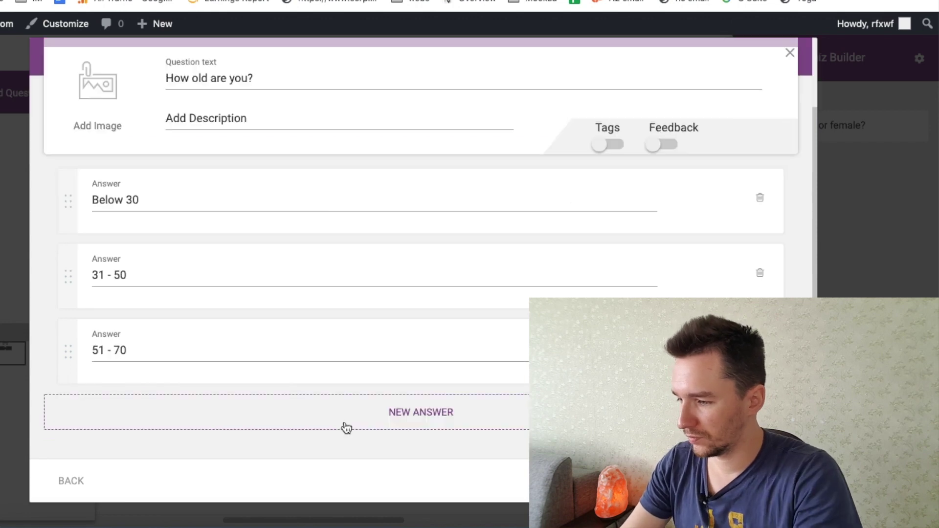
click(347, 428)
text(70+)
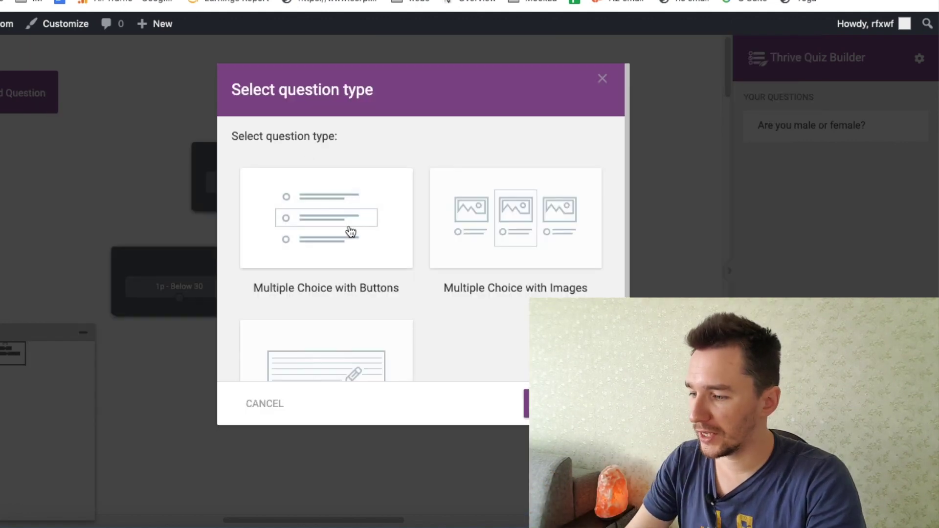
click(351, 232)
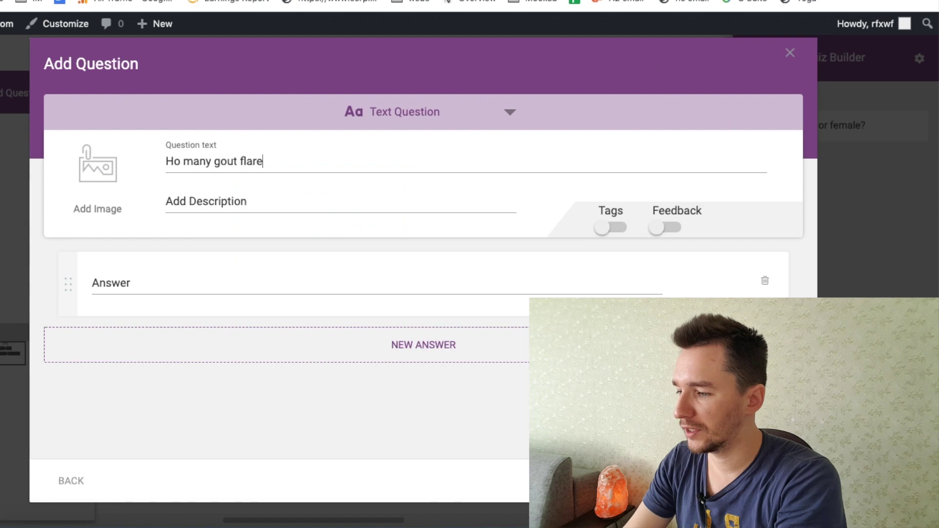
Step: Type the yearly gout flares question with answers 0 - 1, 2 - 4 and 5 or more
text(do you usually have a year?)
click(342, 284)
text(0 - 1)
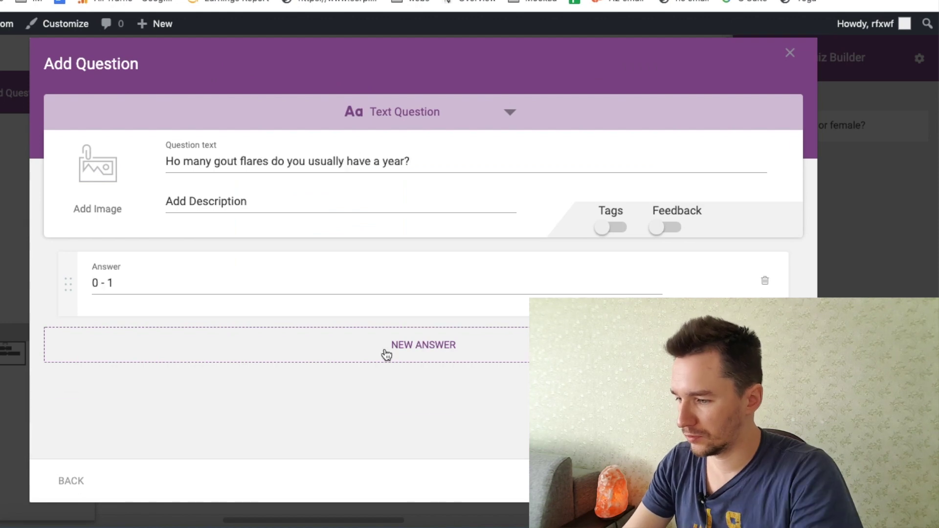
click(384, 345)
text(2 - 4)
click(387, 419)
text(5+)
key(BackSpace)
text(or more)
scroll(375, 286, down, 1)
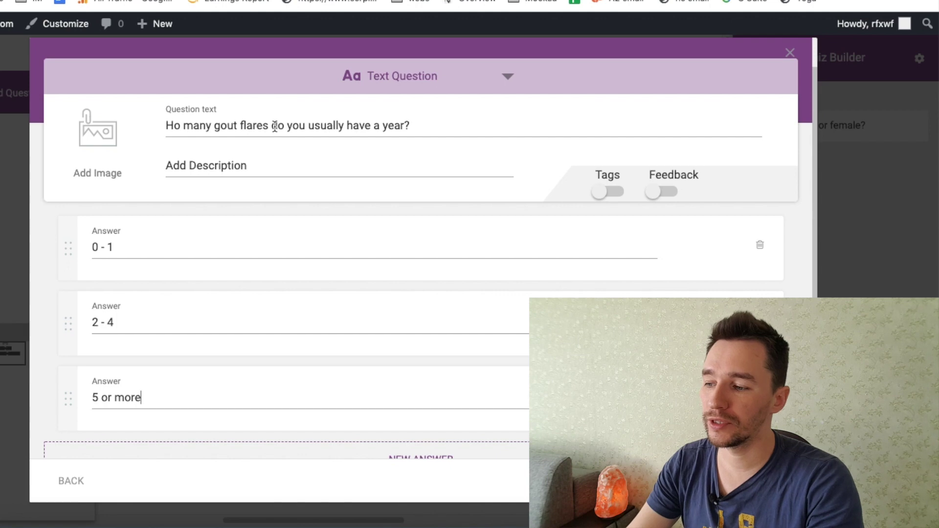
Step: Check the question text and answers, reselecting 'flares' and the 0 - 1 answer
drag(269, 125, 239, 126)
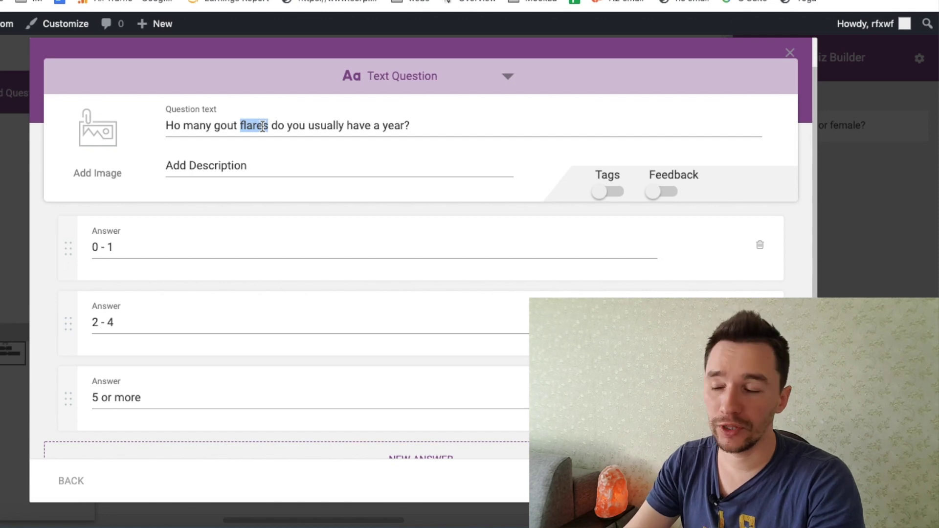
click(262, 126)
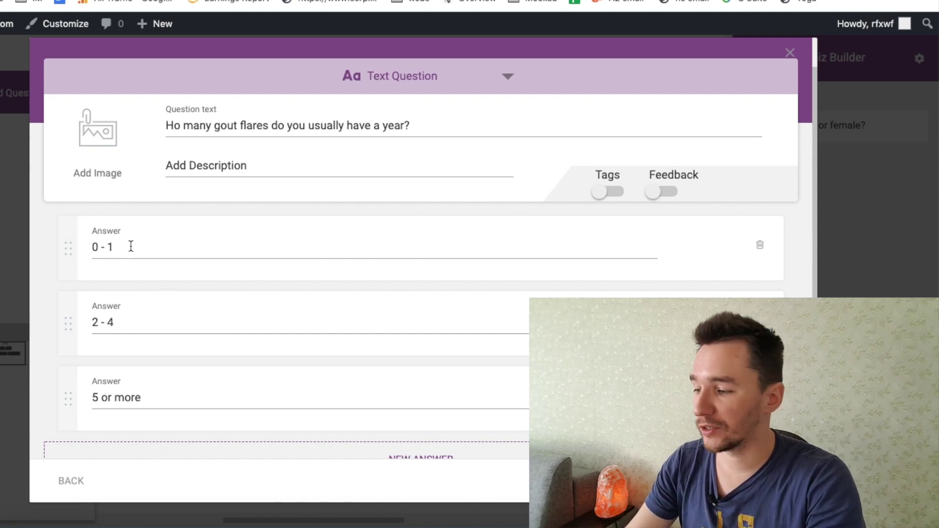
drag(131, 246, 92, 246)
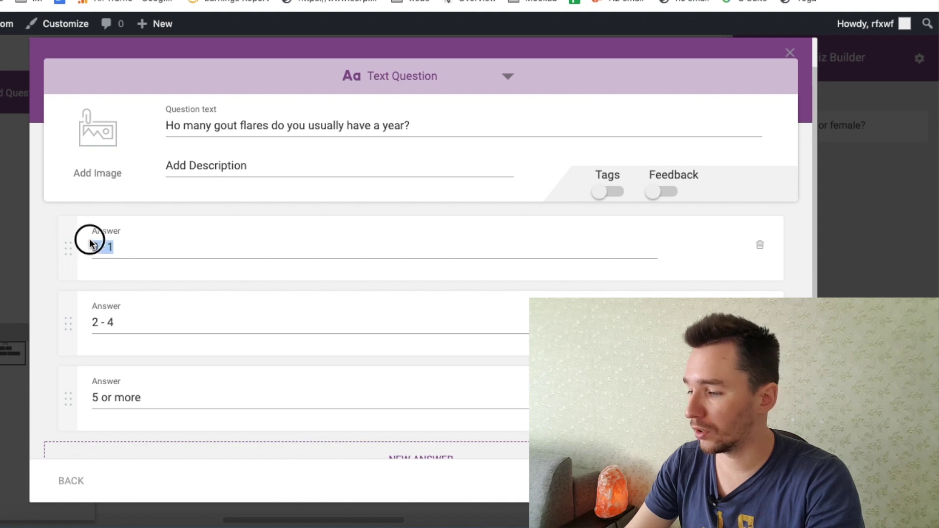
click(140, 328)
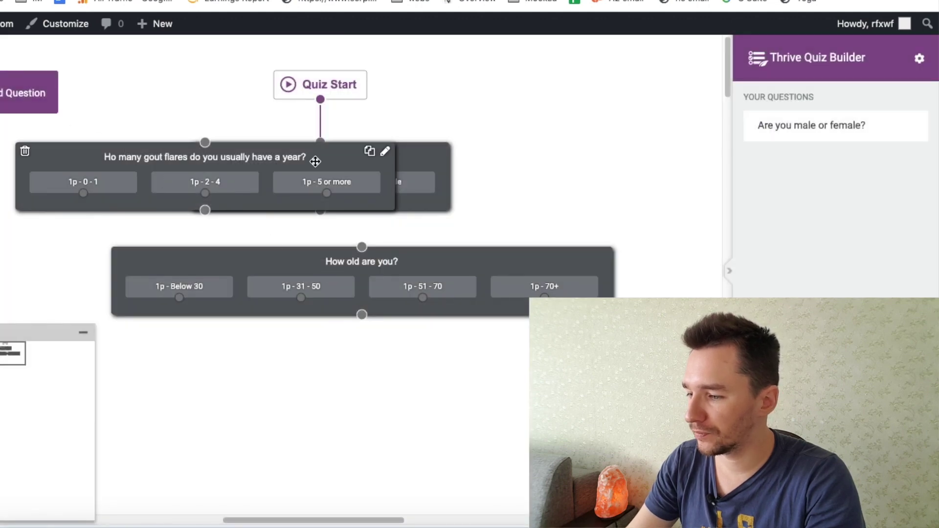
Step: Connect the male/female question to How old are you?, then age to the flares question
drag(315, 161, 488, 385)
scroll(392, 296, down, 2)
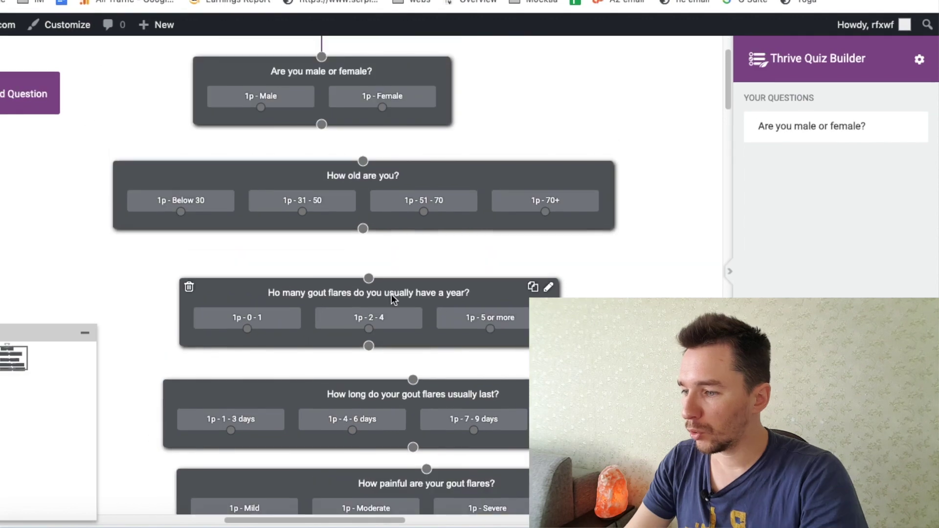
scroll(392, 296, up, 1)
drag(404, 215, 362, 198)
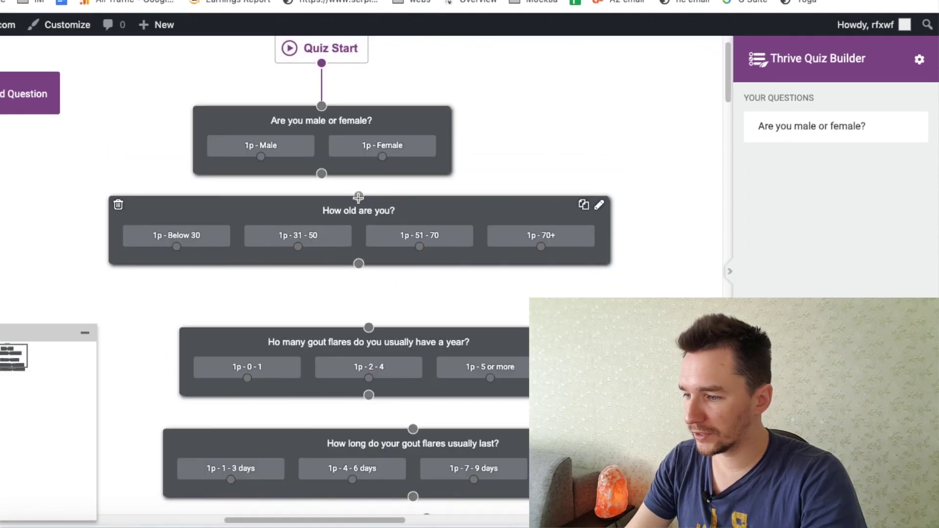
drag(321, 172, 410, 217)
scroll(417, 230, down, 2)
drag(360, 177, 369, 228)
drag(478, 237, 480, 231)
Step: Chain the flares question to flare duration and duration to the pain question, tidying the boxes
scroll(426, 304, down, 1)
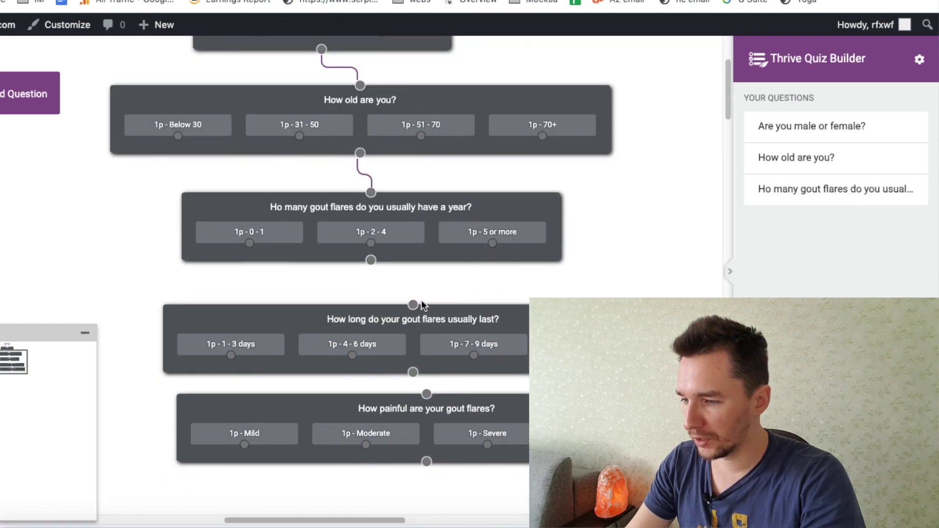
drag(372, 238, 413, 283)
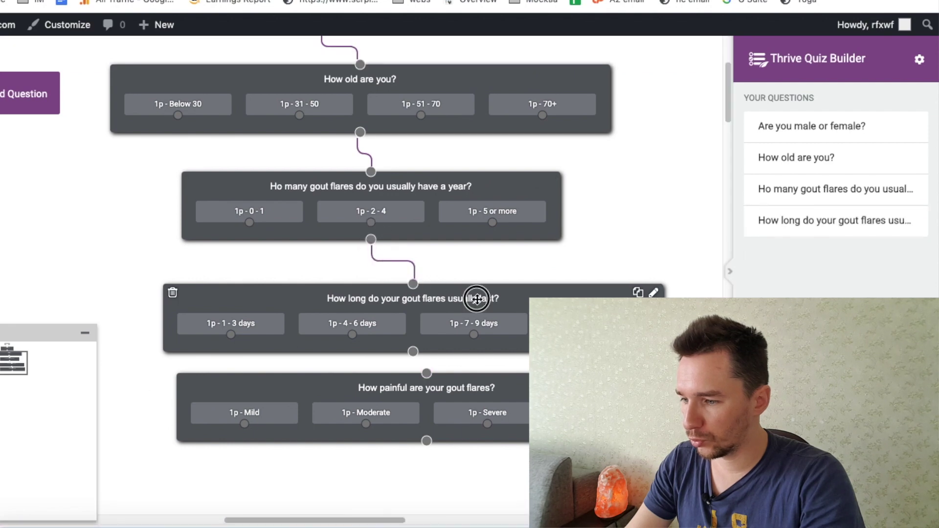
drag(488, 302, 478, 291)
scroll(447, 353, down, 1)
drag(402, 274, 426, 306)
drag(512, 329, 497, 338)
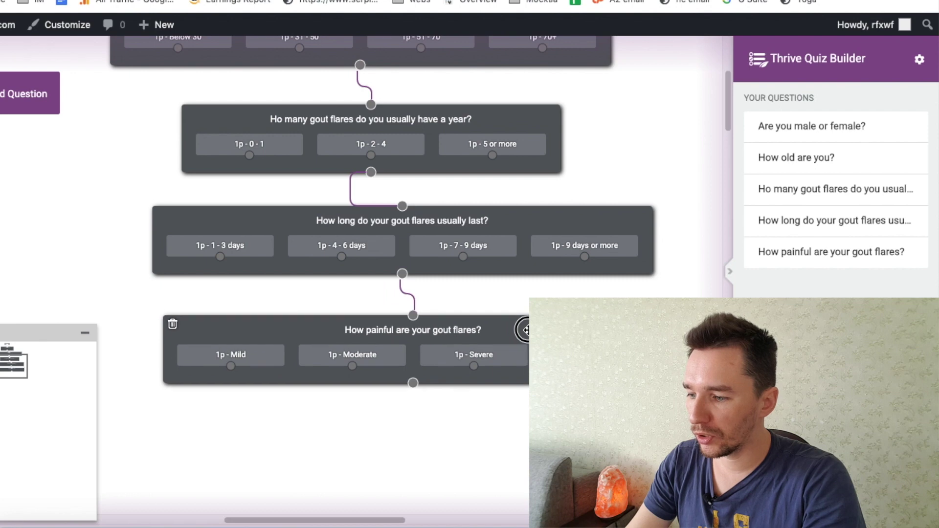
drag(525, 226, 509, 236)
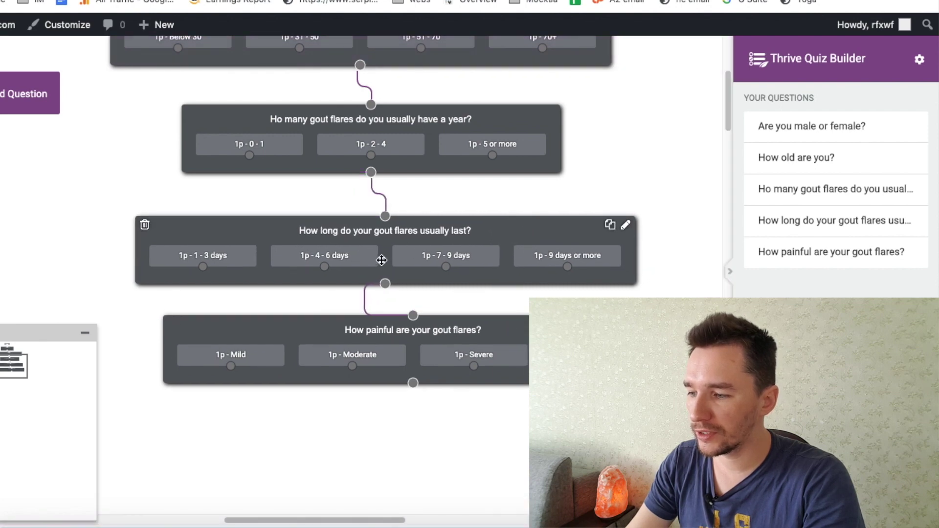
scroll(342, 274, up, 2)
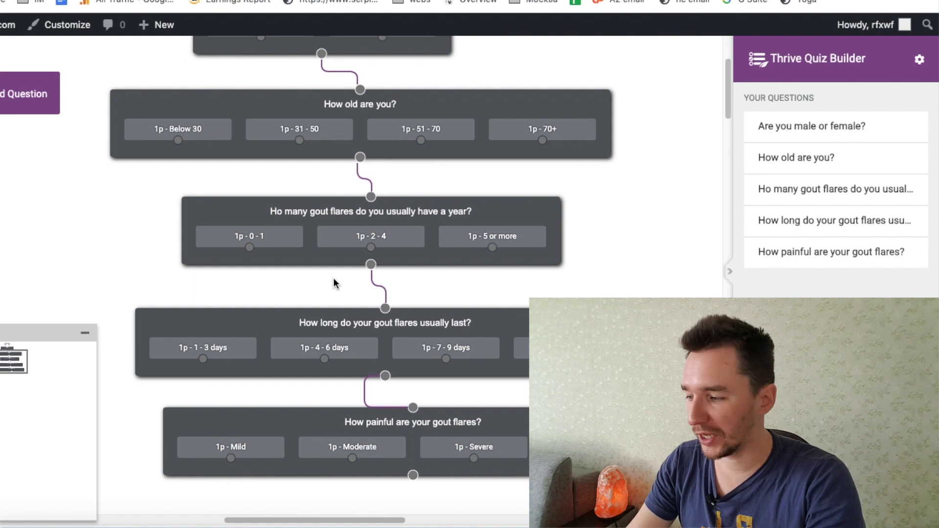
scroll(334, 282, down, 2)
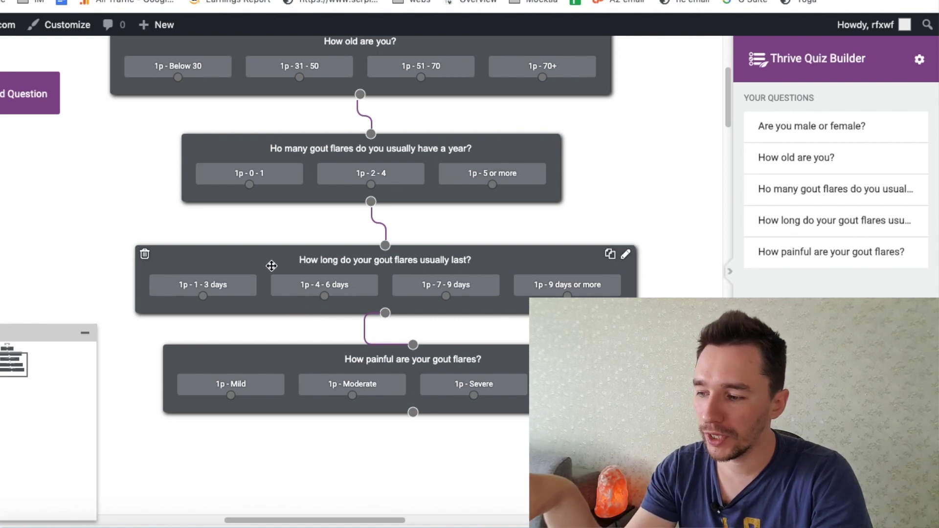
scroll(459, 318, down, 2)
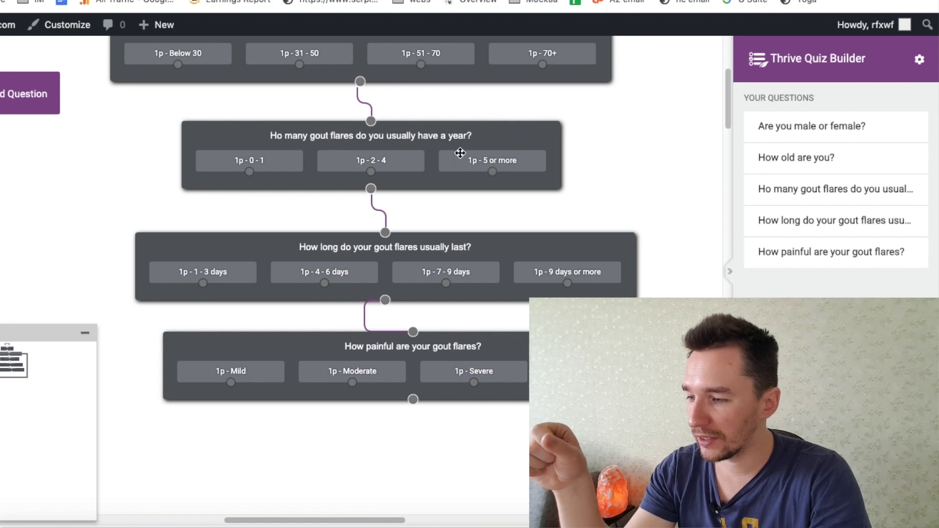
drag(493, 172, 414, 328)
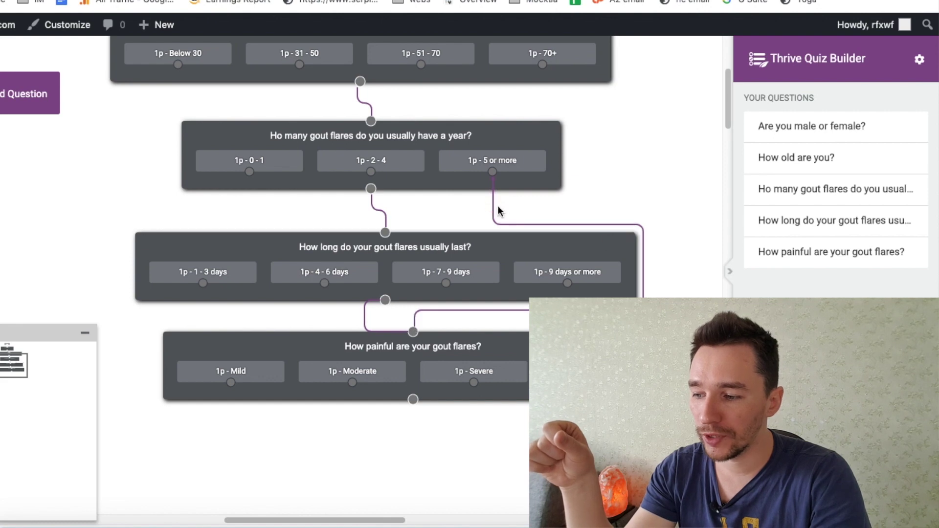
mouse_move(489, 225)
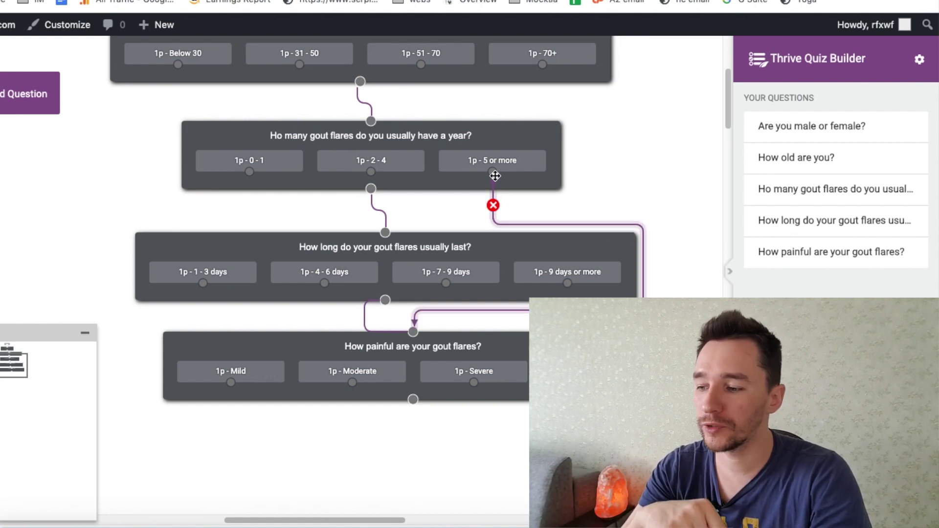
click(490, 207)
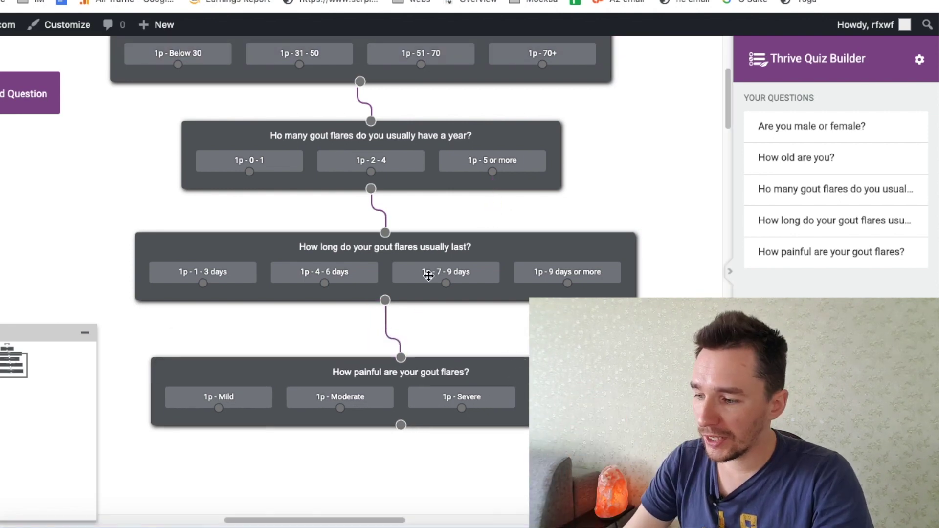
scroll(455, 342, up, 4)
scroll(454, 345, up, 1)
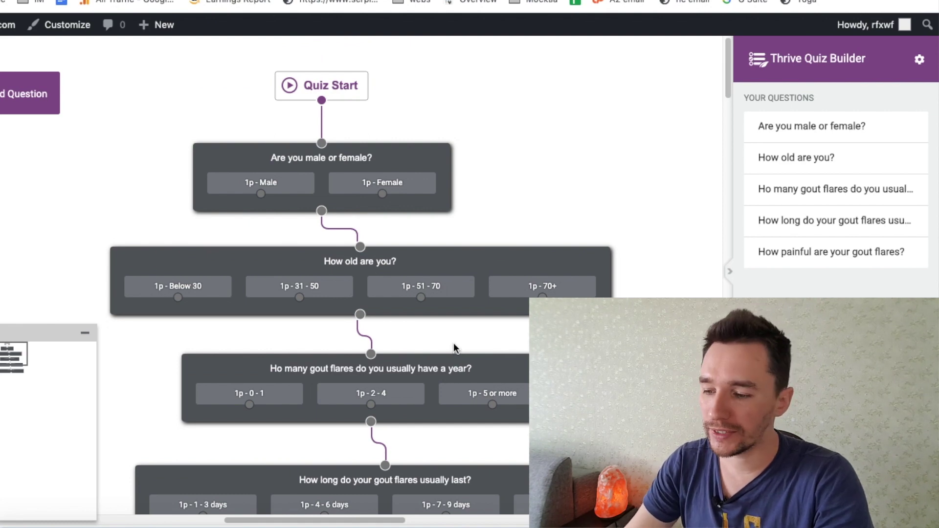
scroll(454, 344, down, 3)
scroll(453, 344, down, 1)
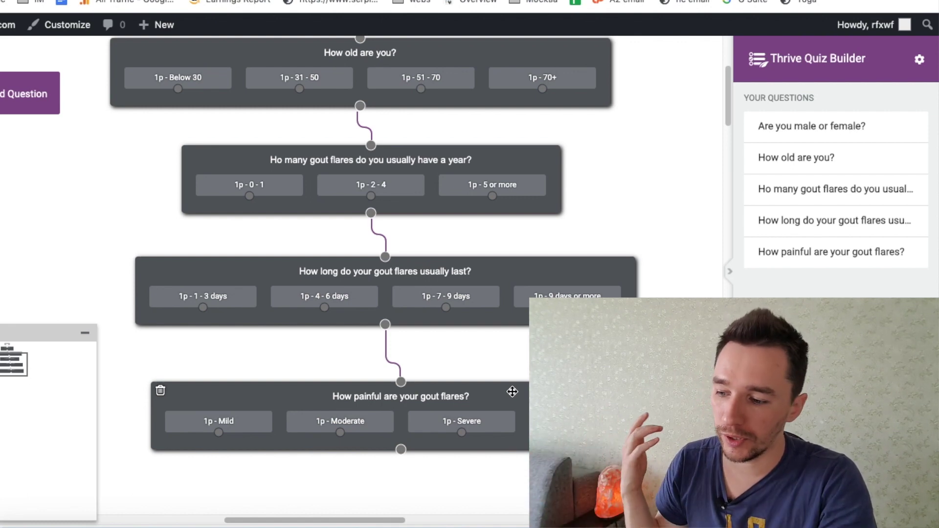
scroll(344, 239, up, 4)
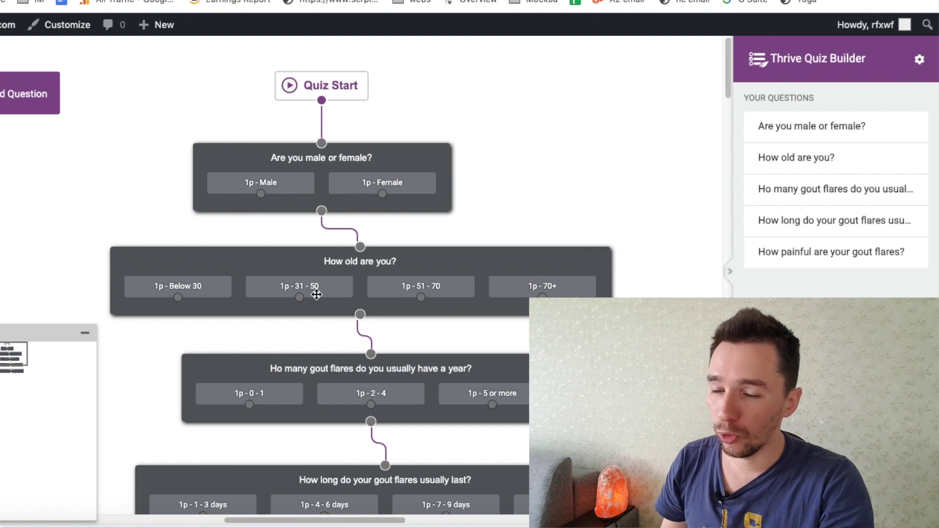
scroll(505, 268, down, 5)
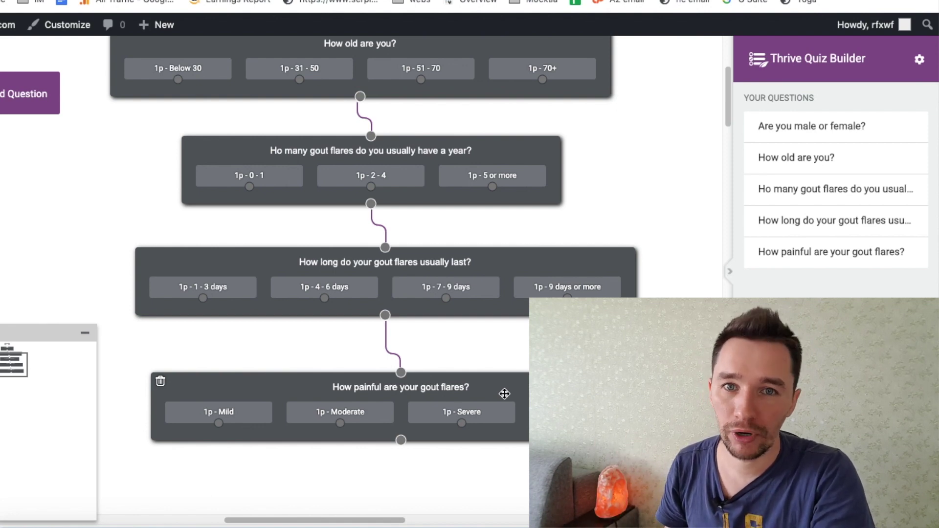
scroll(504, 394, down, 4)
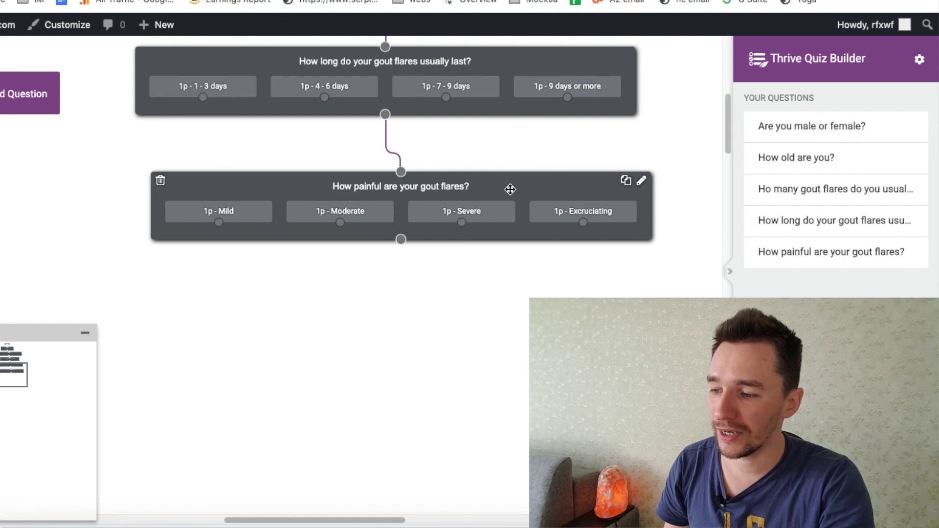
mouse_move(495, 186)
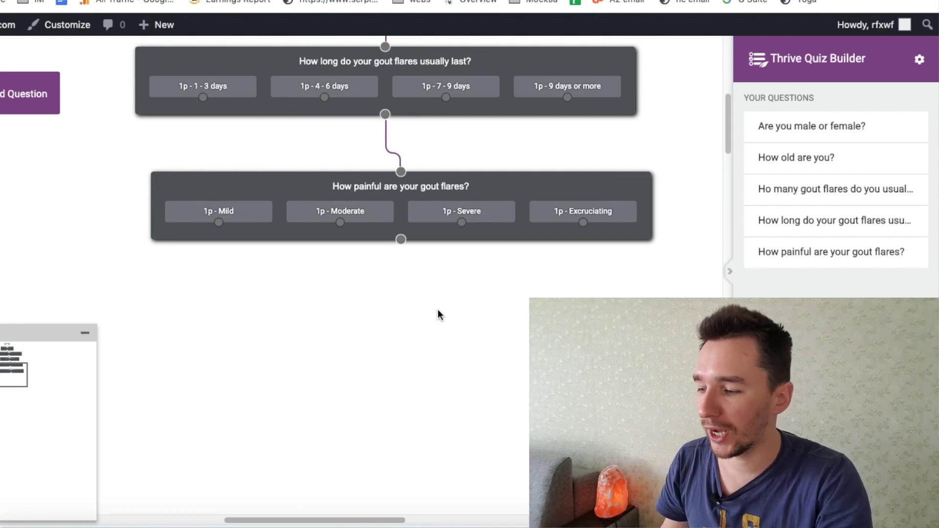
scroll(427, 311, up, 2)
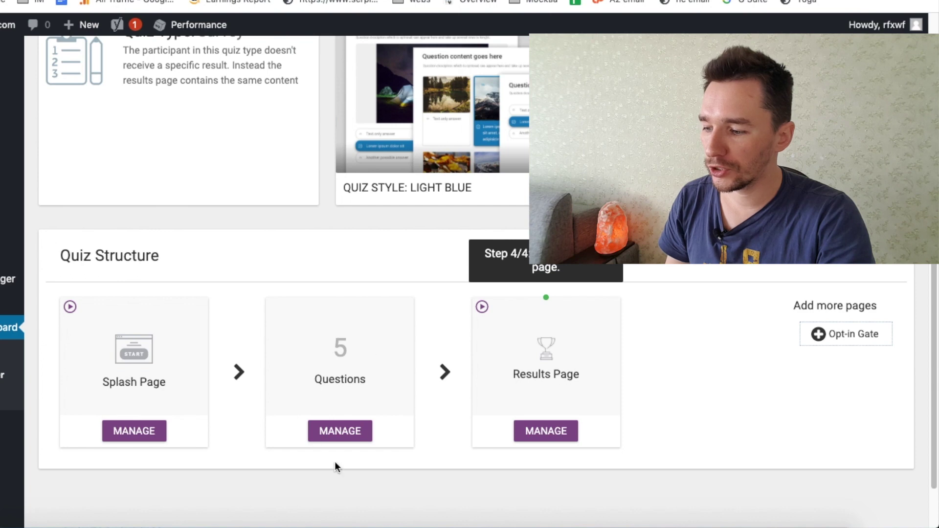
Step: Scroll the Gout Test dashboard to view Splash Page, 5 Questions and Results Page
scroll(348, 425, down, 1)
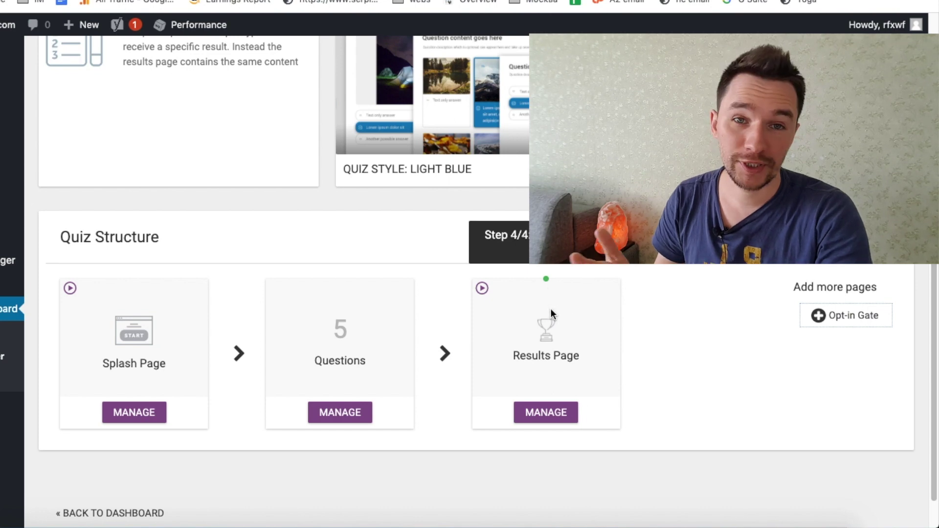
scroll(303, 372, up, 1)
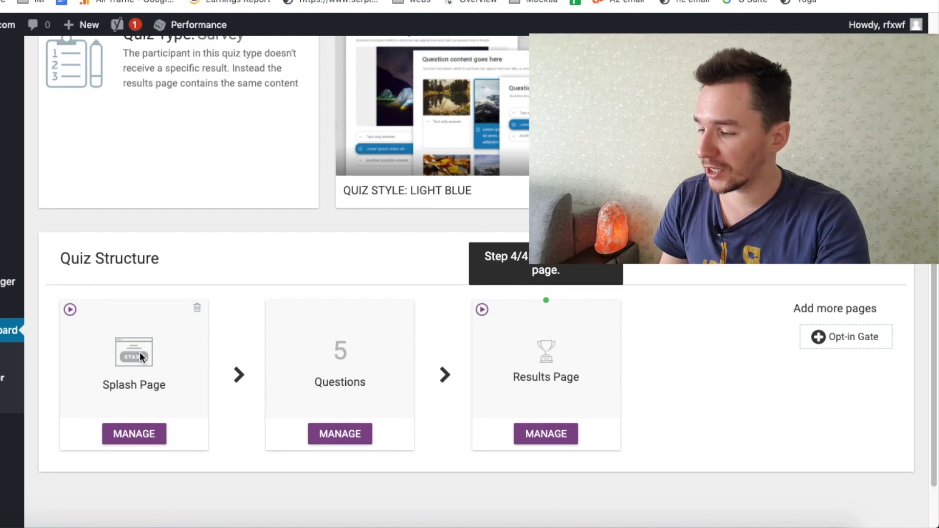
Step: Open the Splash Page variations and edit the First Splash Page
click(125, 436)
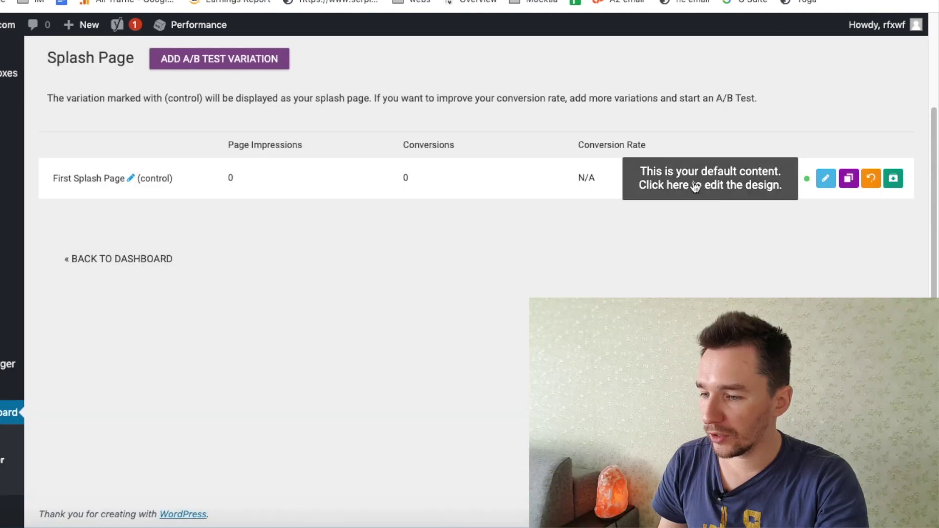
click(825, 182)
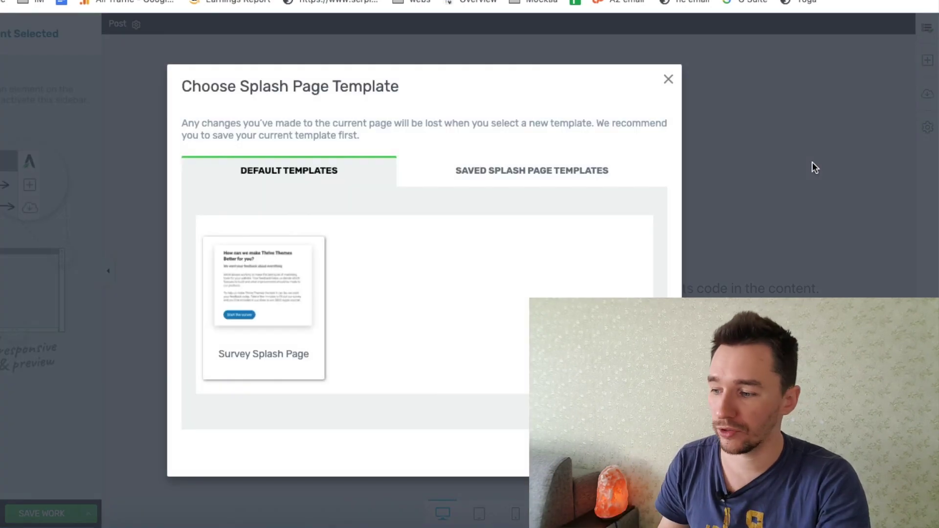
Step: Apply the Survey Splash Page template from Default Templates to the splash page
click(318, 294)
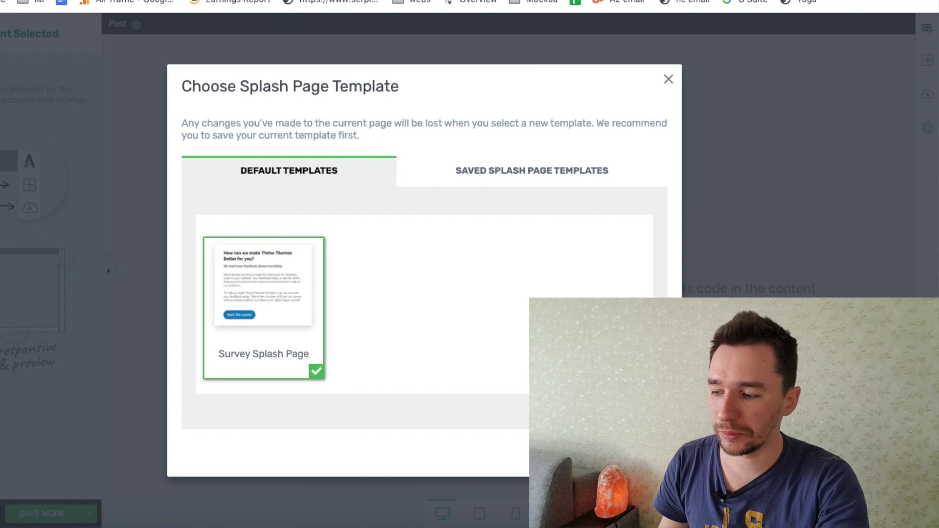
click(264, 308)
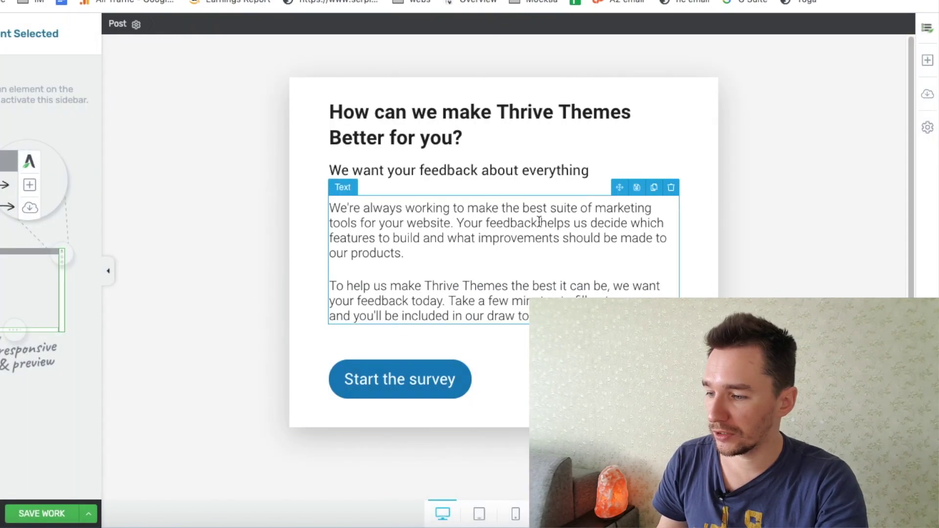
click(373, 270)
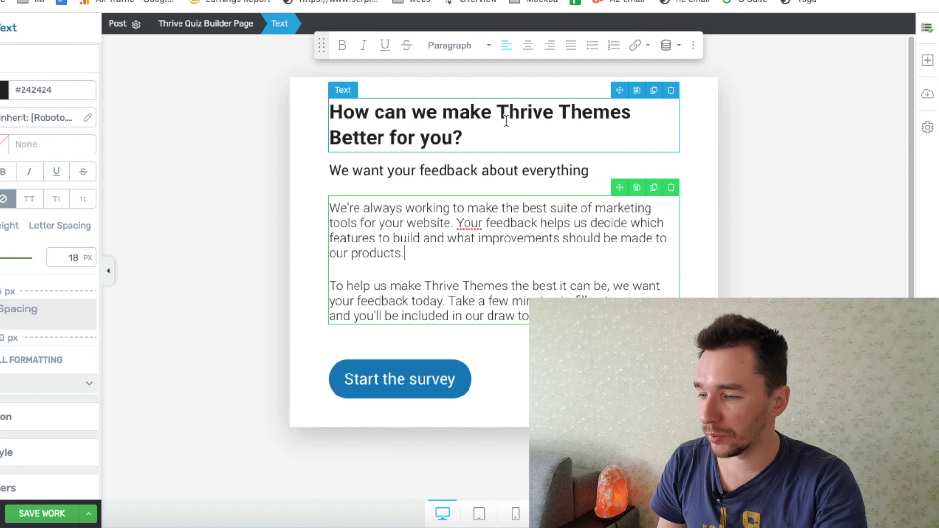
Step: Replace the template heading with the Okinawan-trick gout headline and delete the placeholder paragraphs
click(490, 121)
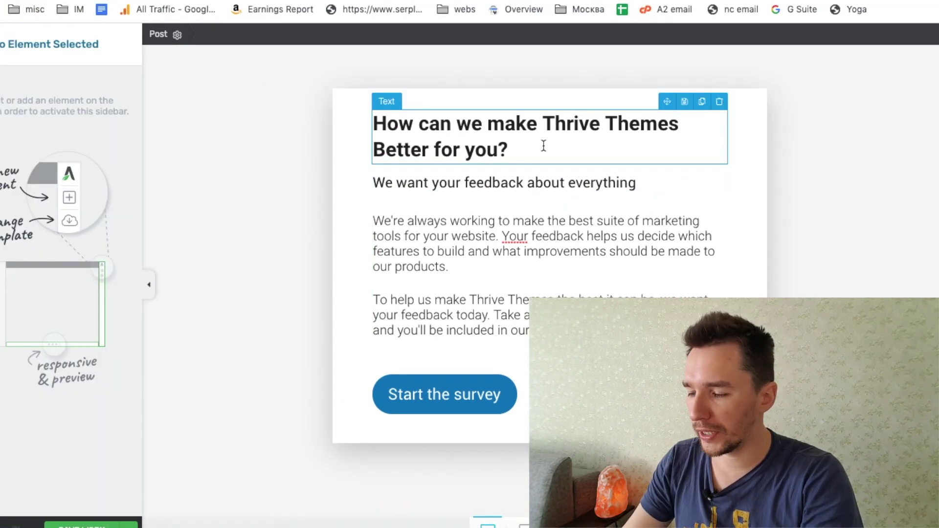
click(538, 150)
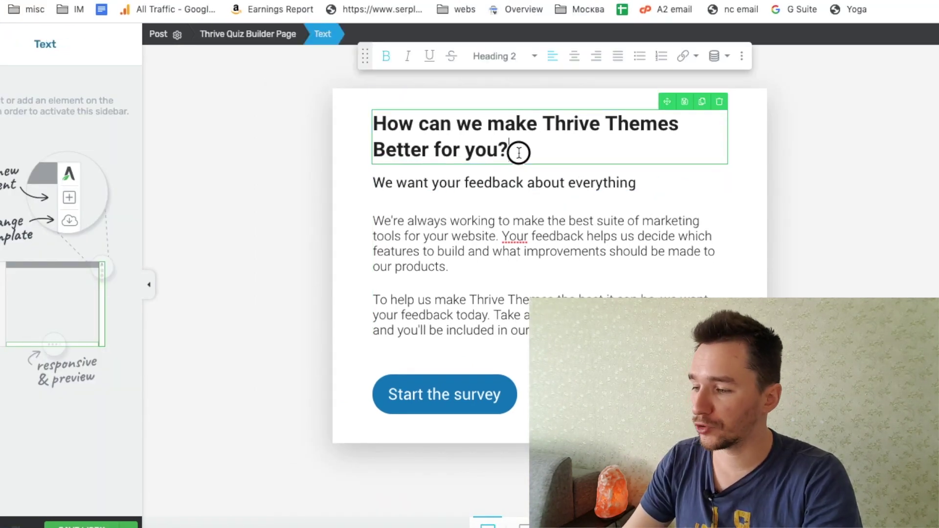
drag(531, 150, 372, 119)
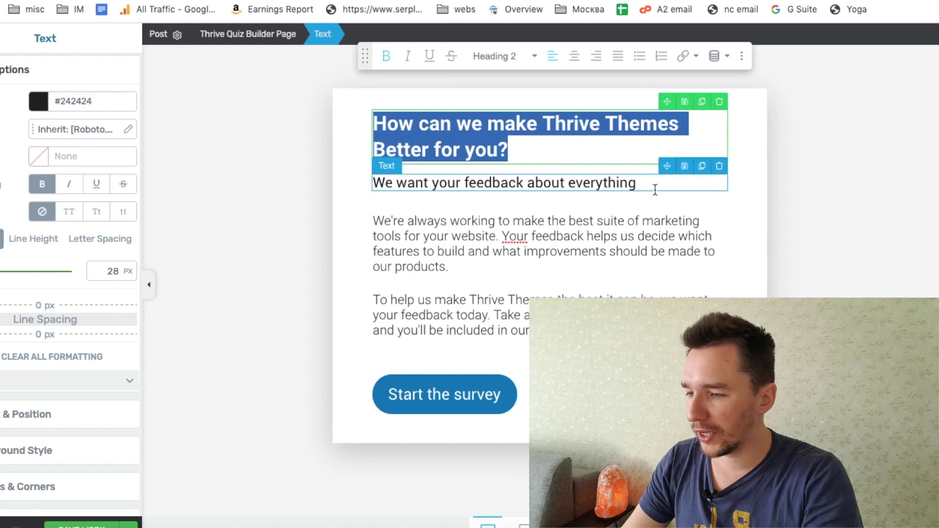
click(902, 168)
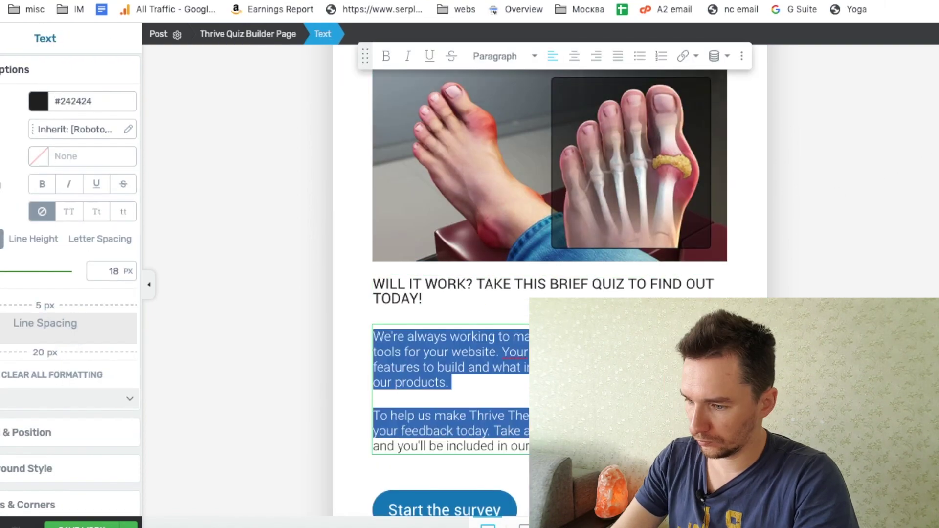
key(Delete)
Step: Restyle the survey button as START QUIZ and check the gout headline layout
click(373, 368)
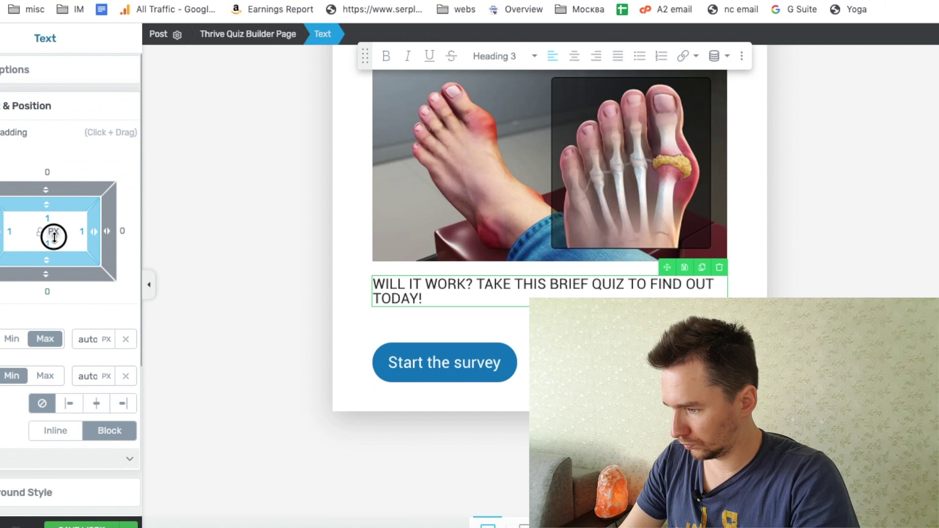
click(373, 368)
click(6, 248)
click(352, 387)
scroll(436, 427, up, 2)
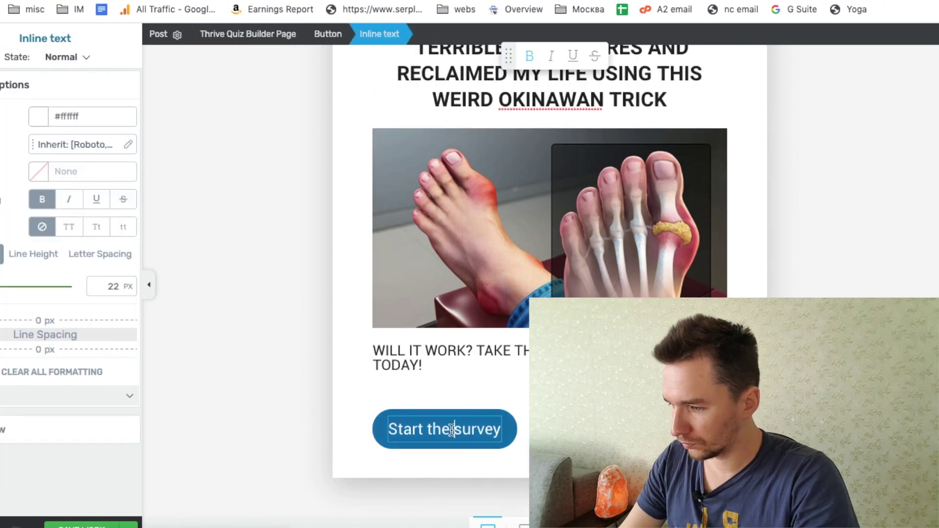
scroll(436, 428, down, 1)
scroll(509, 389, up, 2)
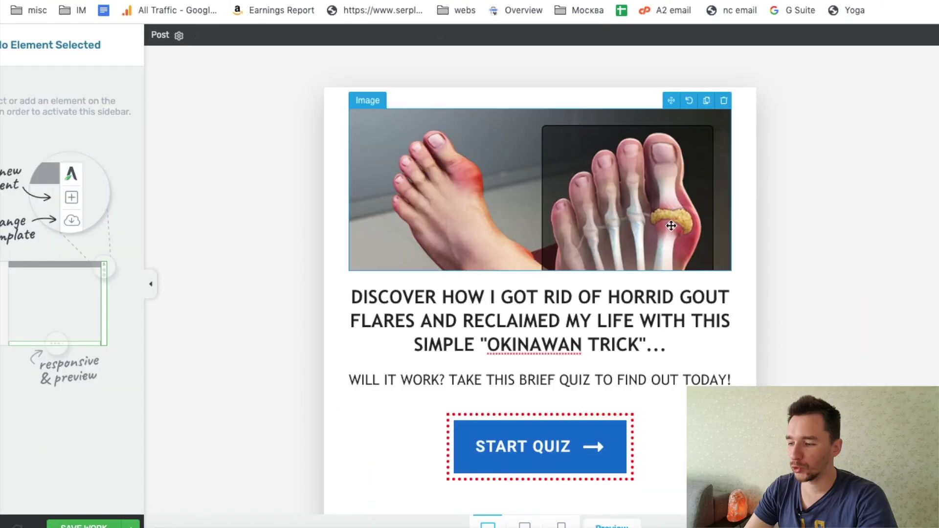
click(660, 308)
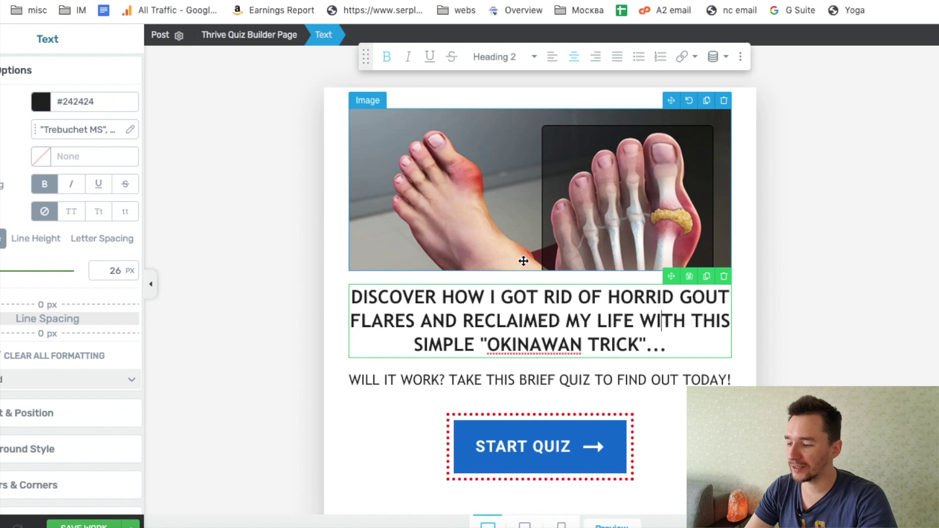
scroll(518, 253, down, 1)
scroll(408, 311, up, 1)
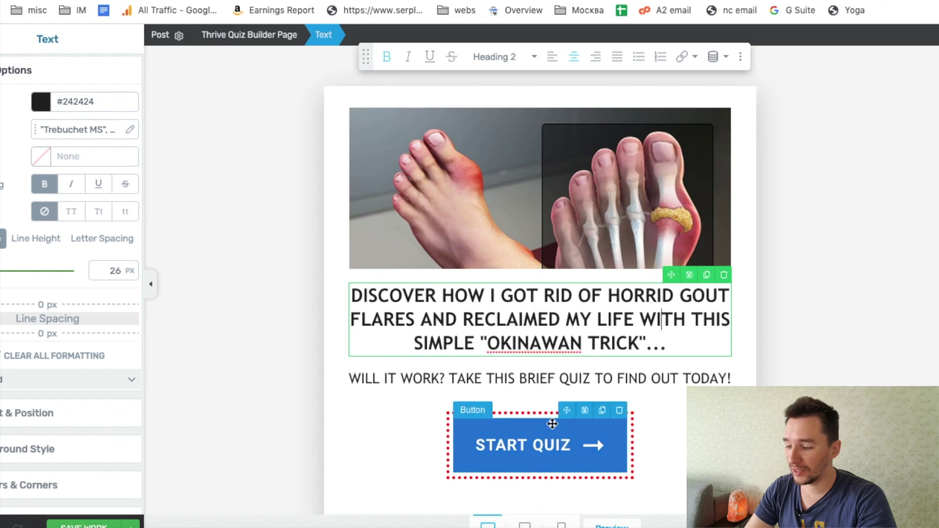
scroll(552, 424, down, 1)
scroll(592, 423, up, 1)
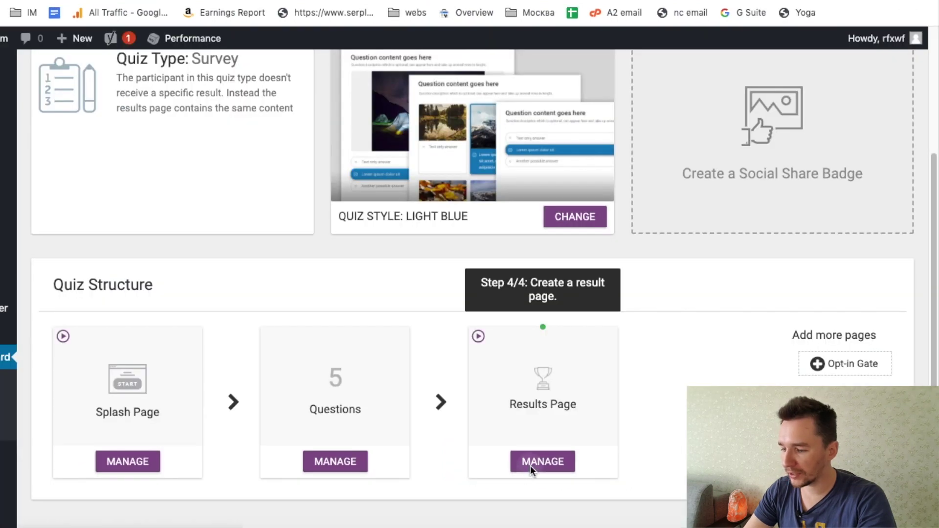
Step: Open the results page design and apply the SUCCESS! template
click(530, 466)
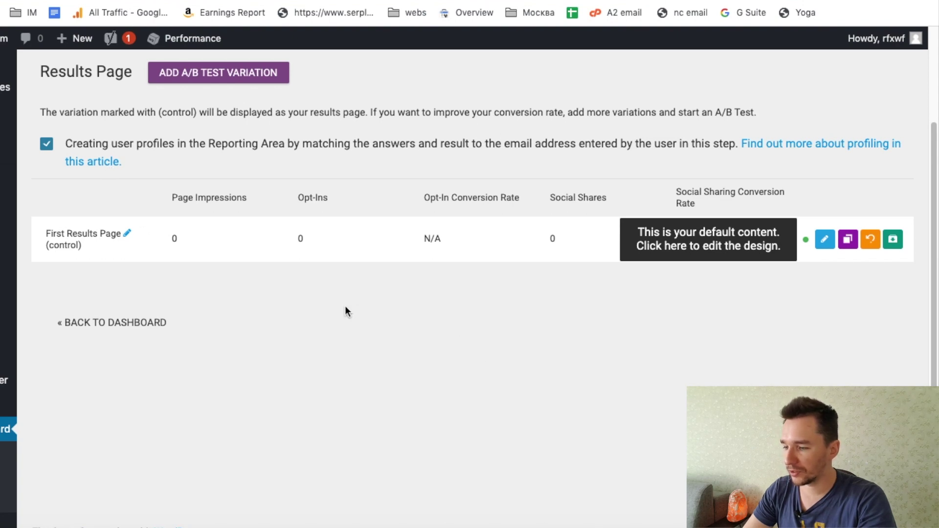
click(824, 239)
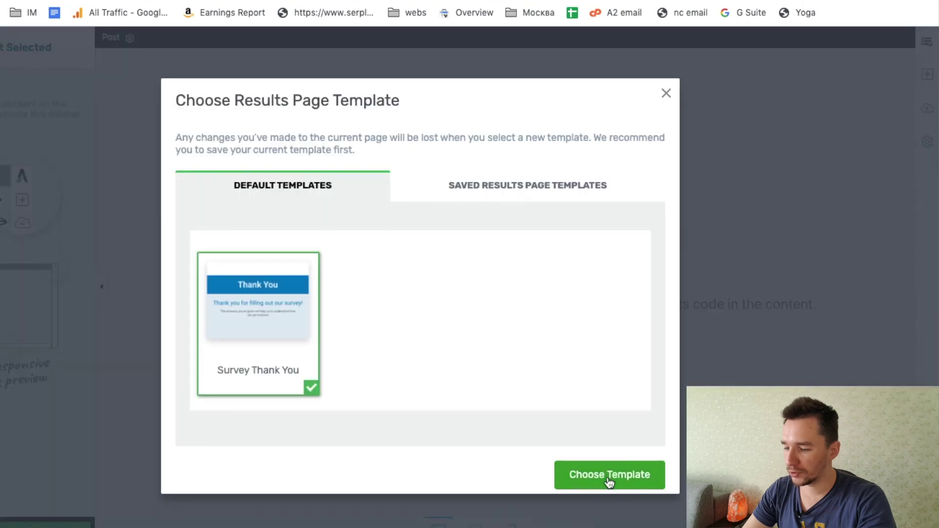
click(606, 475)
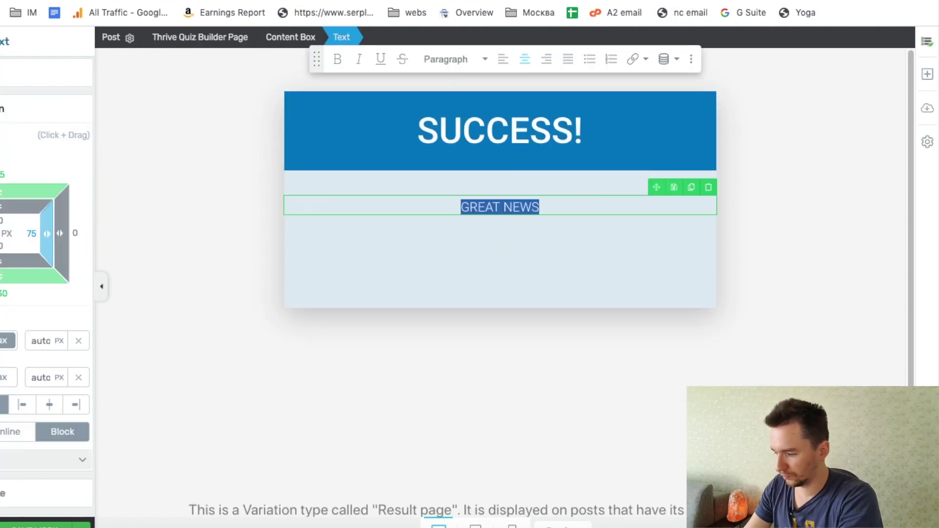
Step: Write the close-to-100% success message with two steps: click the button, watch the video
text(Great news! It look)
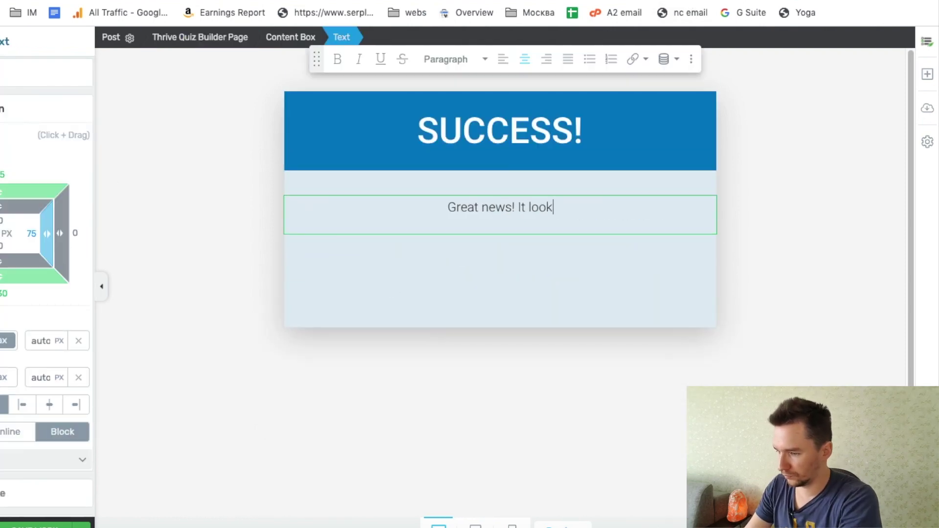
text(s like you have a close to 100% chance to get rid of gout flares for good just like I did.)
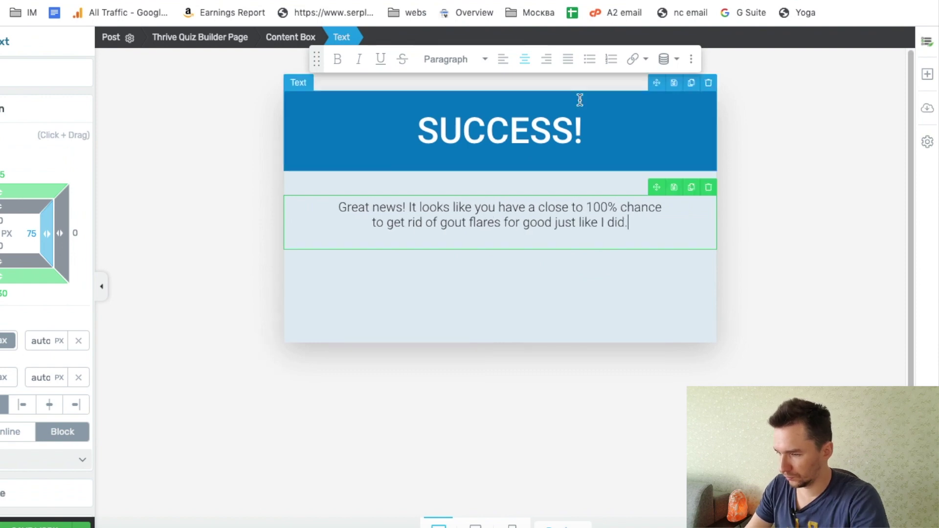
key(Return)
key(Return)
text(To discover how this w)
key(BackSpace)
text(Okinawan trick wors)
key(BackSpace)
text(ks follow these 2 simple steps:)
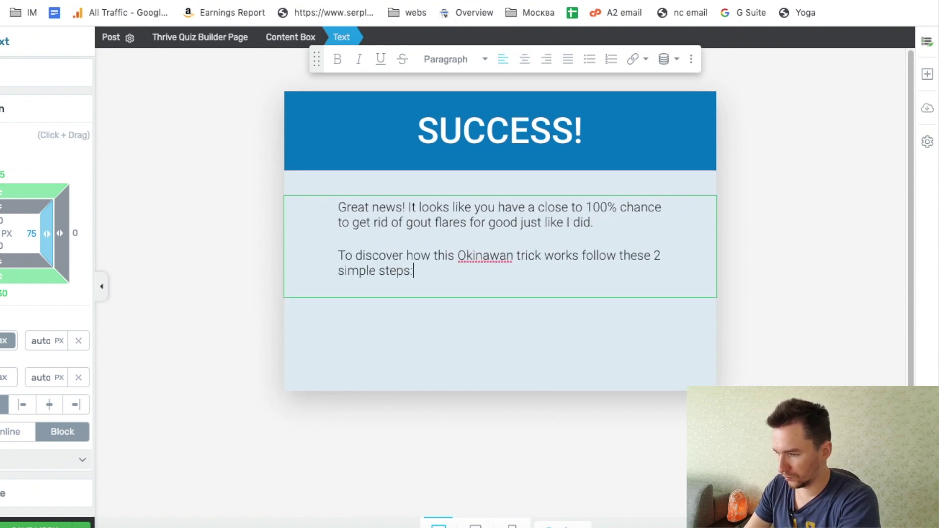
key(Return)
key(Return)
text(1. Click the button below and go to the next page)
key(Return)
key(Return)
text(2. Watch the video until the end)
Step: Set all the results message text to Trebuchet MS
key(ctrl+a)
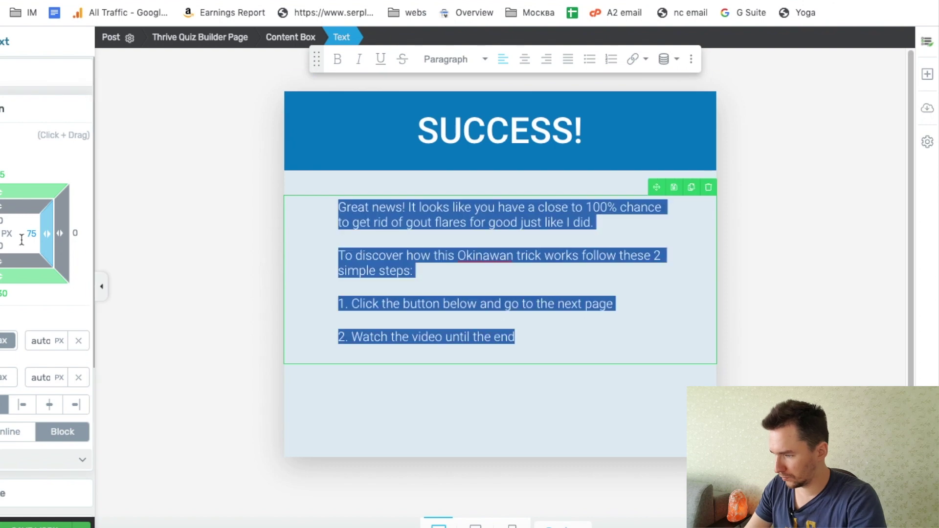
click(39, 260)
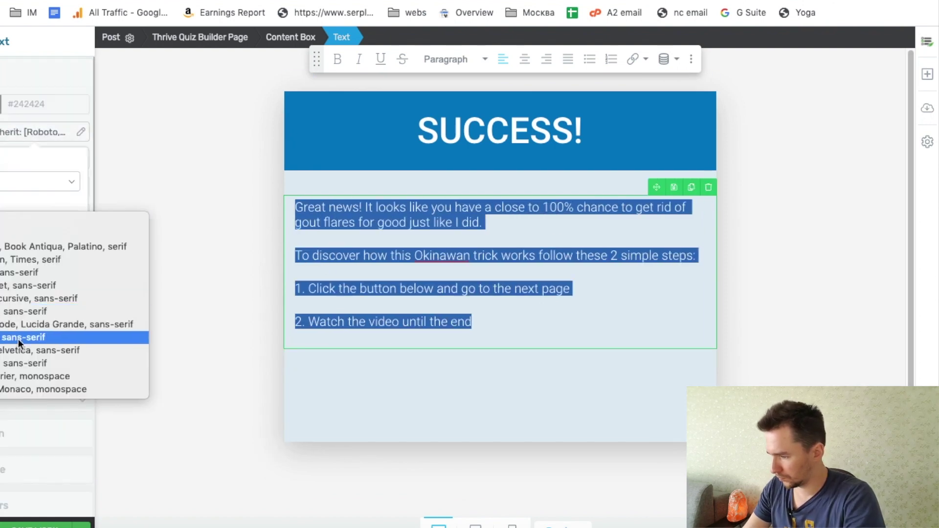
click(44, 348)
click(37, 257)
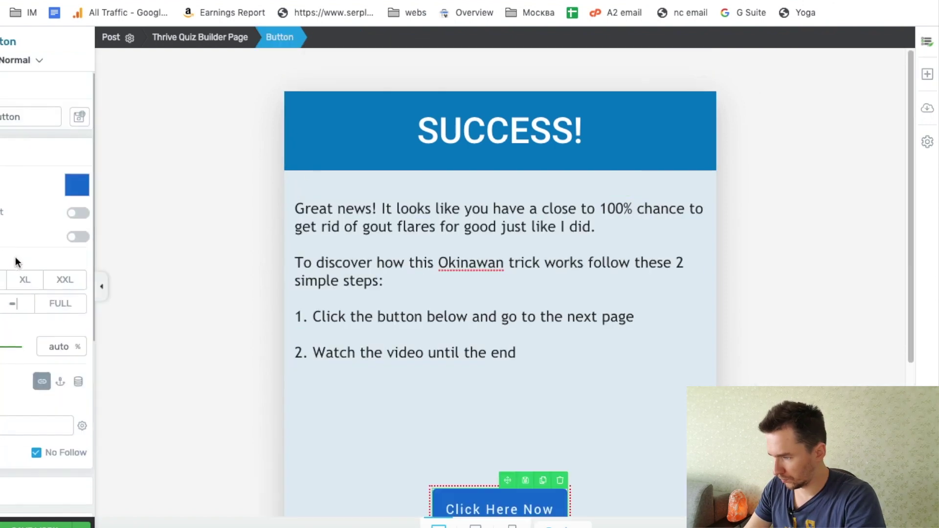
scroll(456, 264, down, 3)
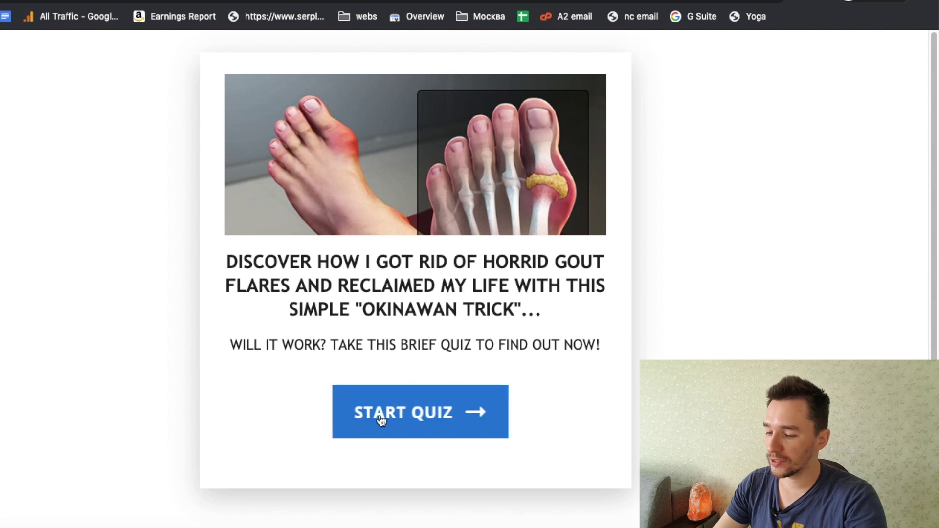
Step: Start the quiz and answer Male, 31 - 50, 0 - 1, a flare duration, and Moderate
click(412, 414)
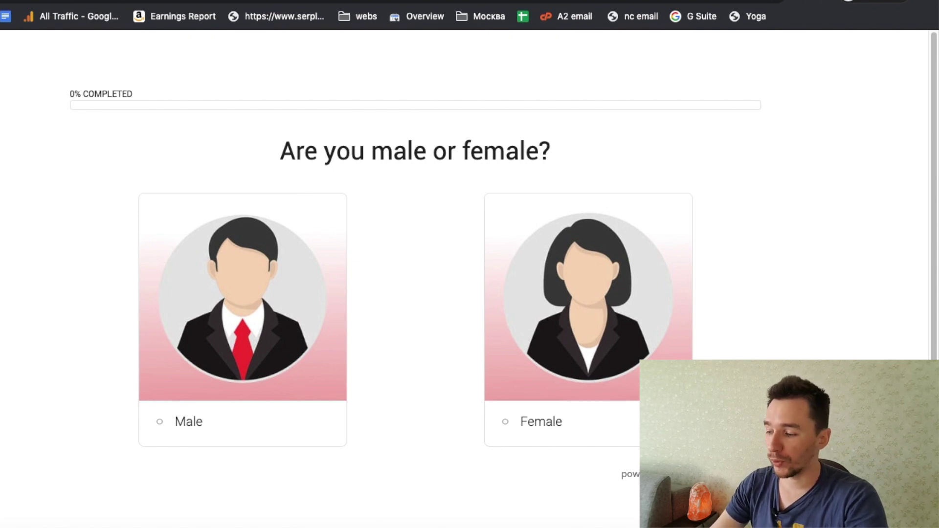
click(226, 319)
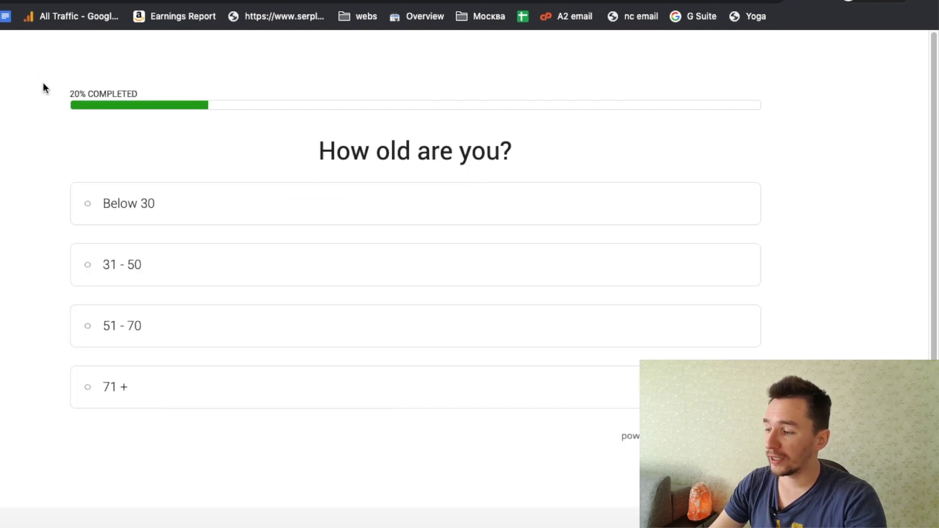
drag(72, 89, 362, 105)
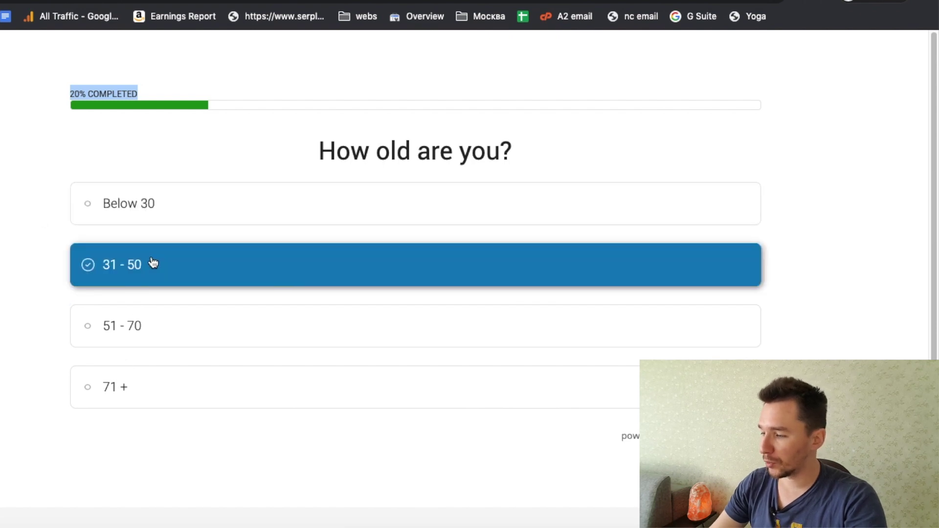
click(186, 263)
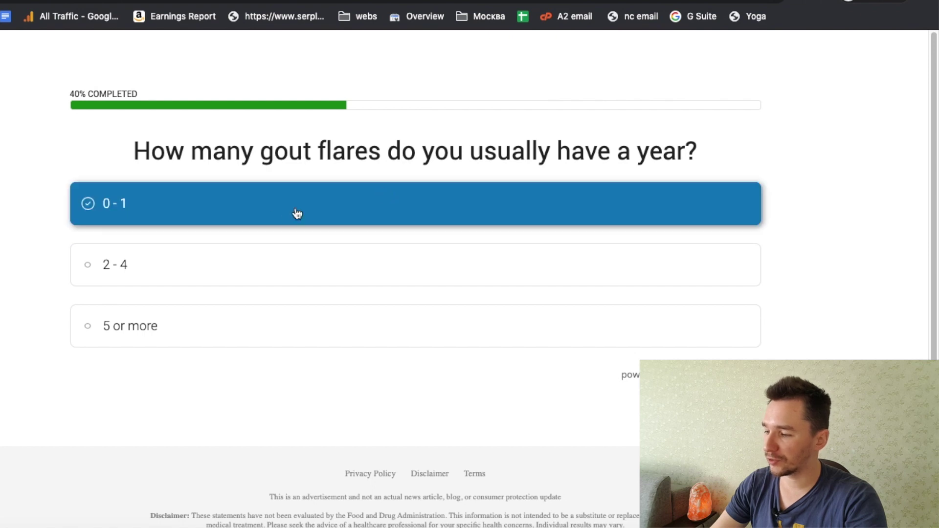
click(153, 208)
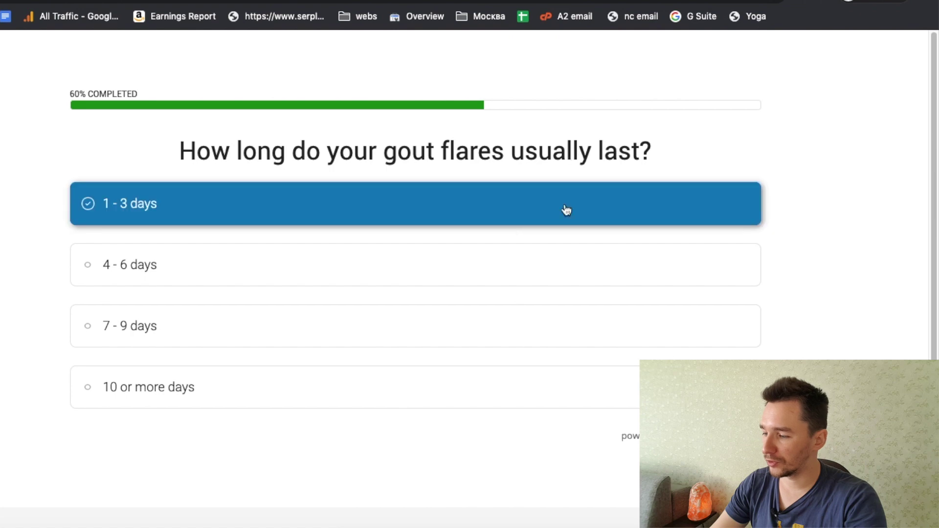
click(246, 277)
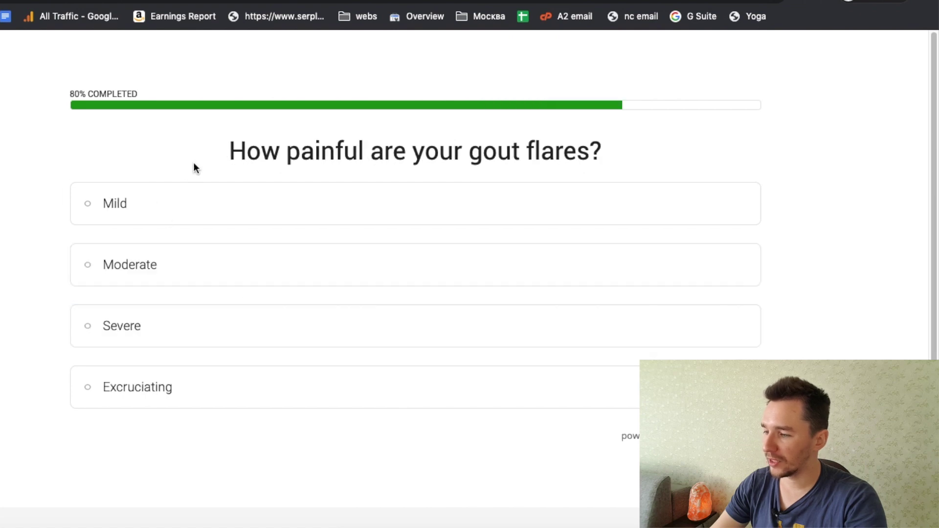
click(301, 265)
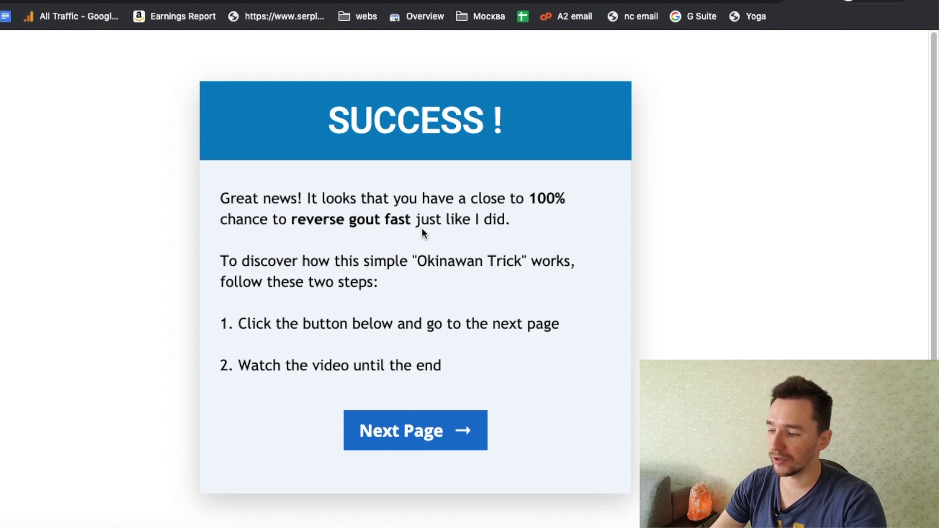
Step: Highlight the phrase 'reverse gout fast' on the success page, then continue to the next page
click(304, 219)
drag(304, 219, 411, 219)
click(310, 219)
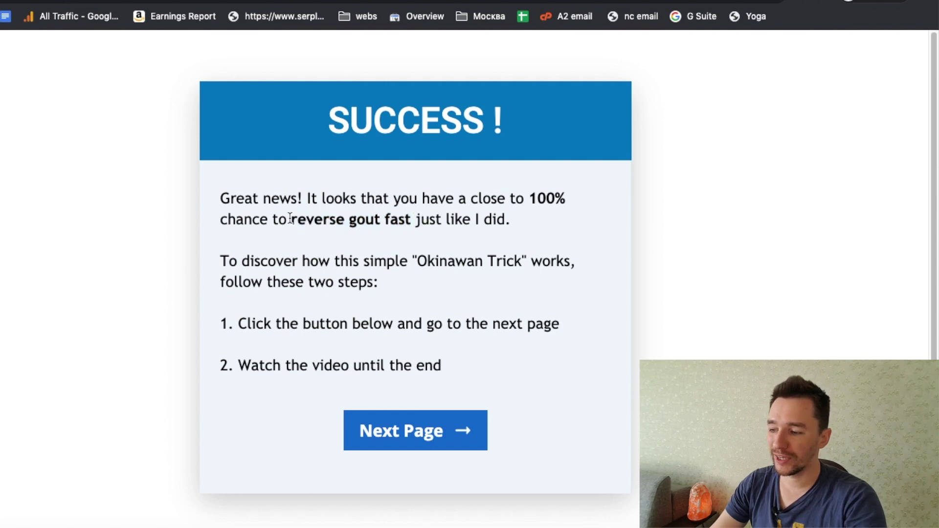
click(313, 223)
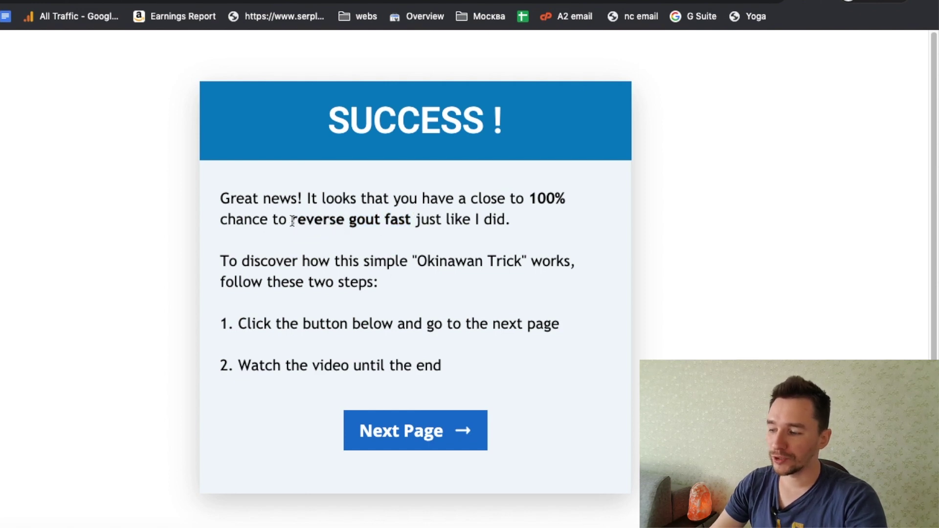
drag(290, 220, 408, 218)
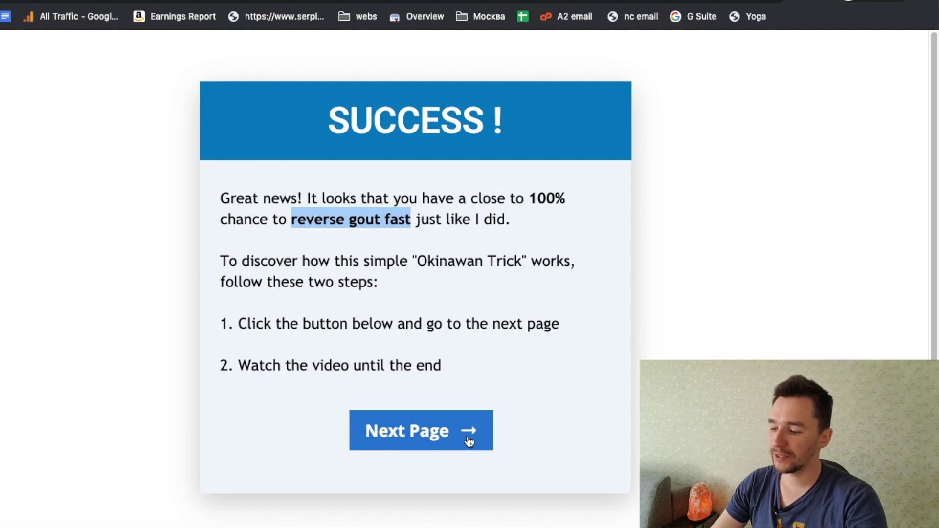
click(416, 433)
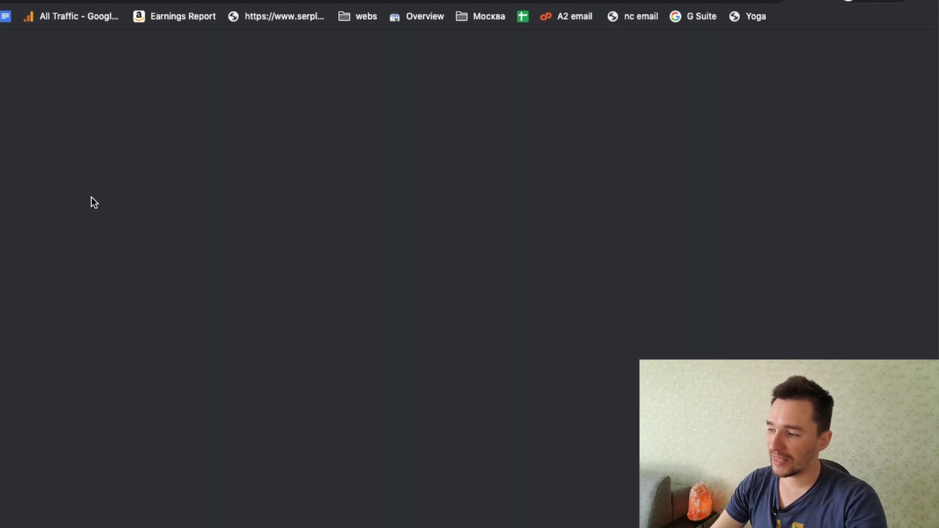